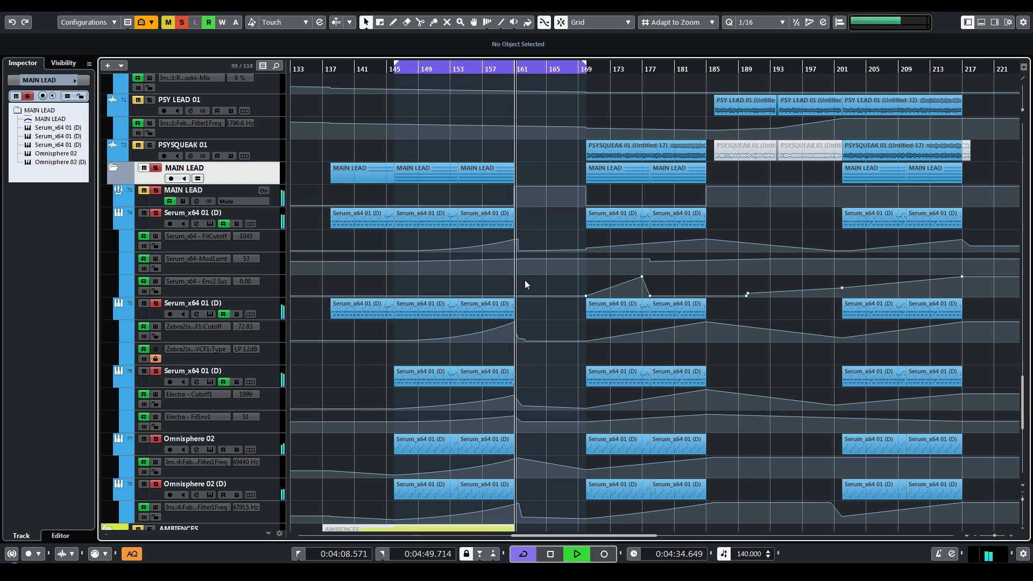
Step: Stop playback and open the first Serum lead track's MIDI part starting at bar 154 in the Key Editor
{"action": "key", "text": "space"}
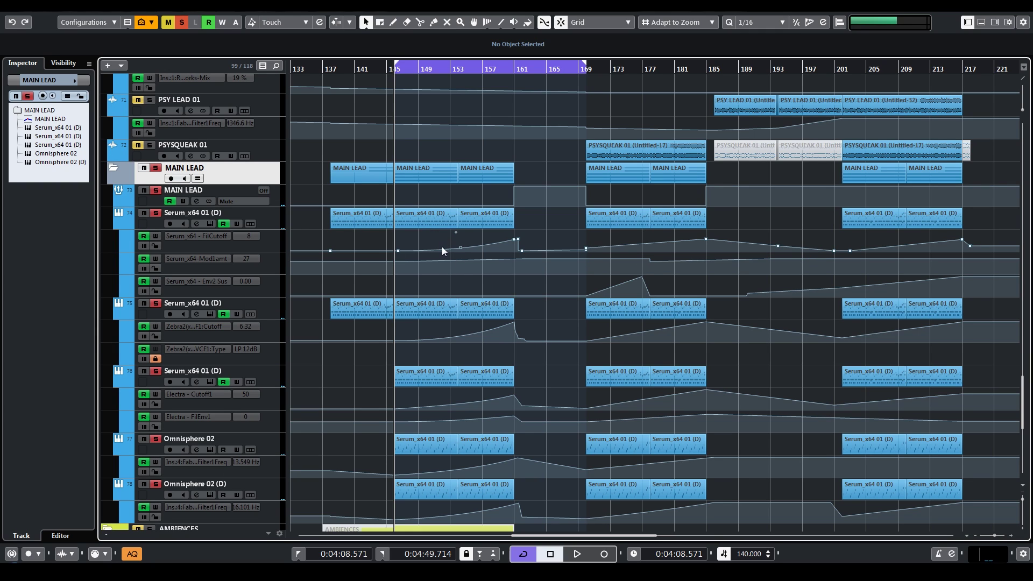
{"action": "left_click", "coordinate": [418, 224]}
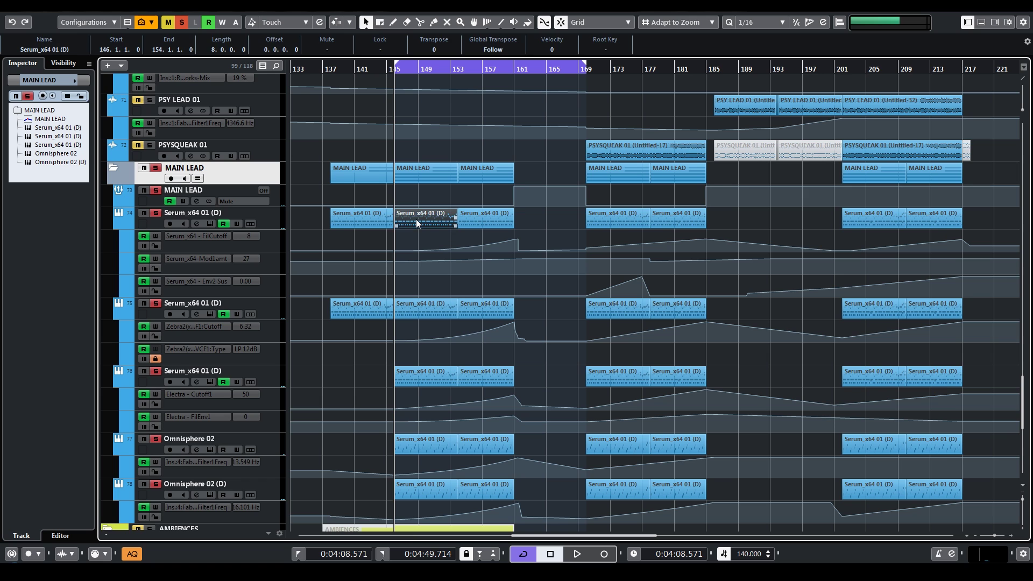
{"action": "double_click", "coordinate": [418, 223]}
{"action": "key", "text": "Return"}
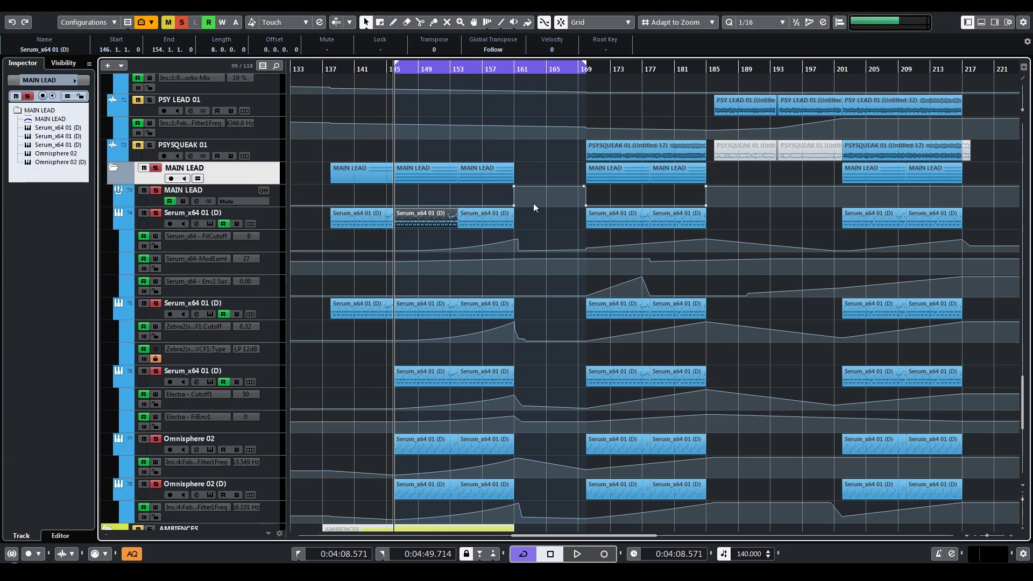
{"action": "left_click", "coordinate": [461, 71]}
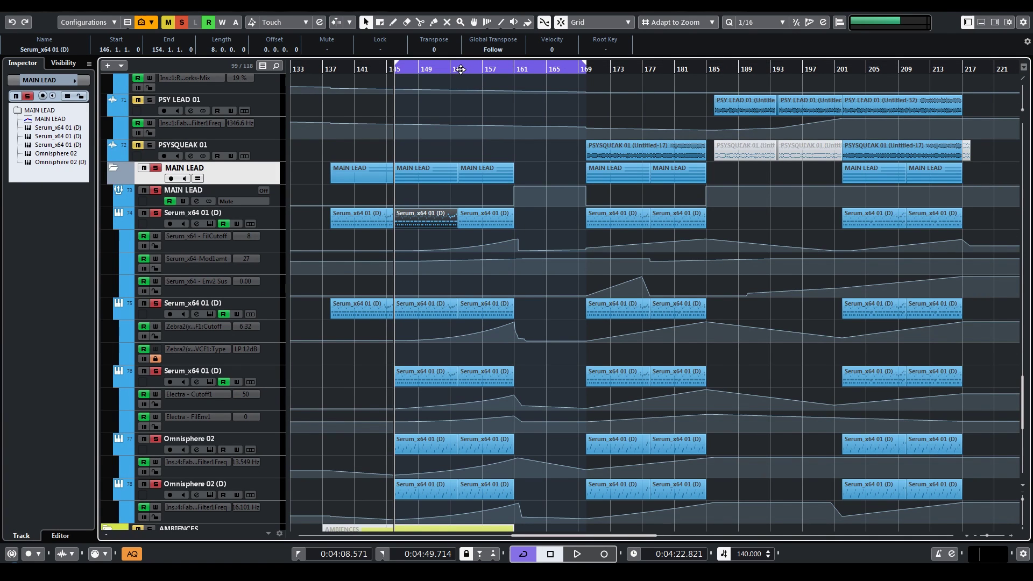
{"action": "double_click", "coordinate": [473, 214]}
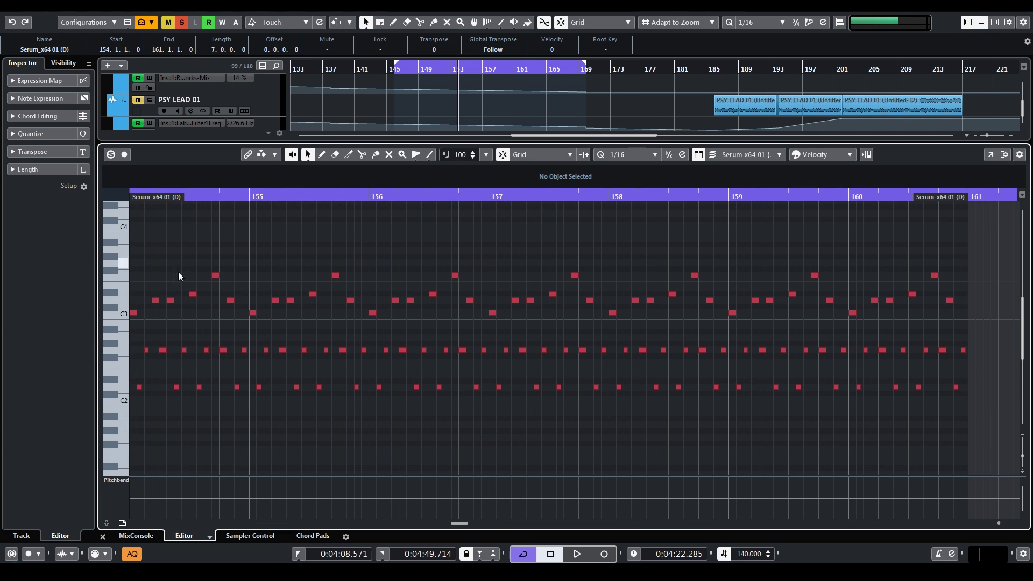
Step: Try transposing all the part's D2 notes down to G1 and play the result from bar 157
{"action": "left_click", "coordinate": [488, 196]}
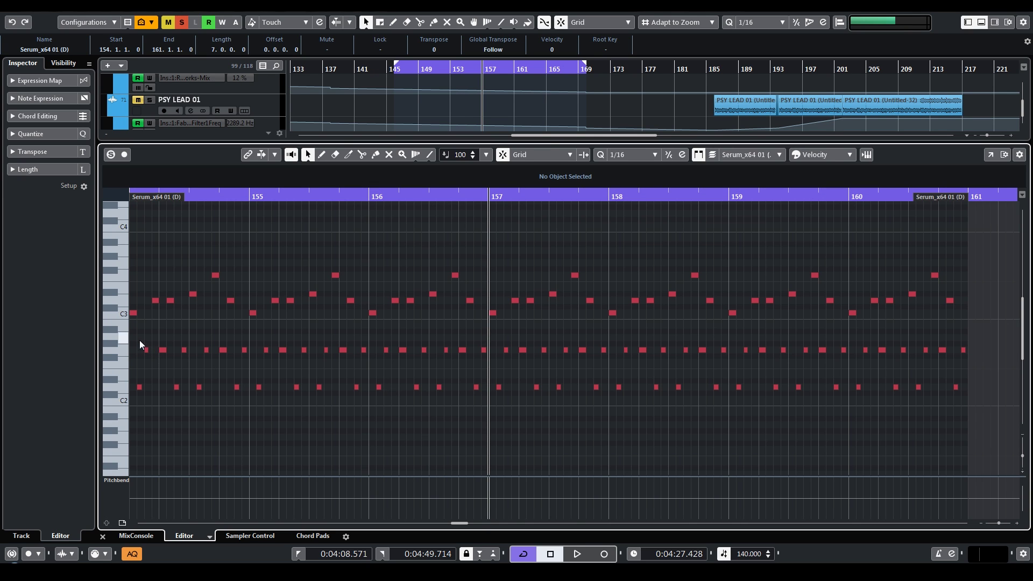
{"action": "left_click_drag", "start_coordinate": [135, 334], "coordinate": [997, 366]}
{"action": "left_click", "coordinate": [131, 353]}
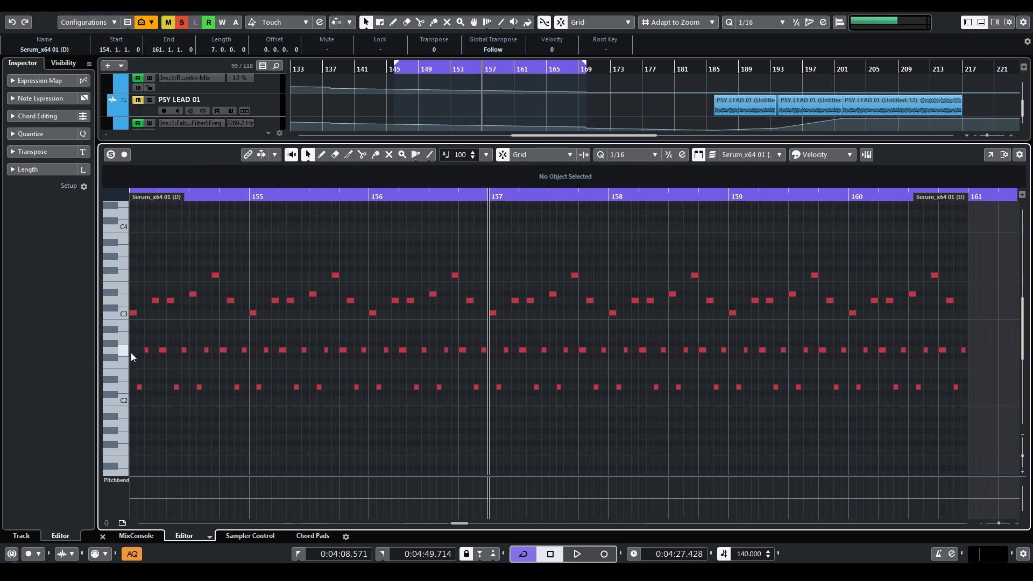
{"action": "left_click", "coordinate": [124, 385], "text": "ctrl"}
{"action": "key", "text": "Up"}
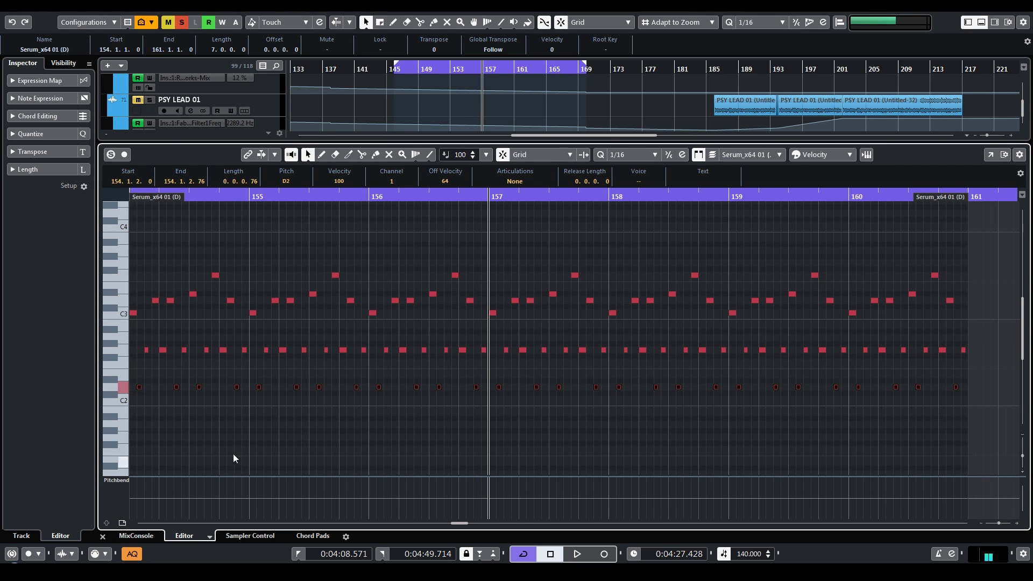
{"action": "key", "text": "Down"}
{"action": "key", "text": "Down"}
{"action": "key", "text": "Down"}
{"action": "key", "text": "Down"}
{"action": "key", "text": "Down"}
{"action": "key", "text": "Down"}
{"action": "key", "text": "Down"}
{"action": "key", "text": "Down"}
{"action": "key", "text": "space"}
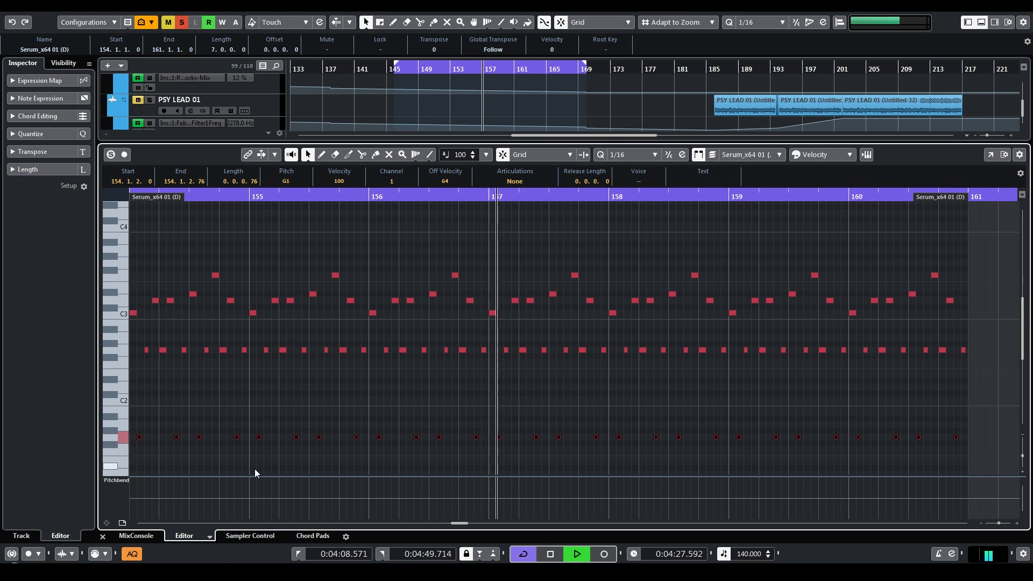
{"action": "key", "text": "space"}
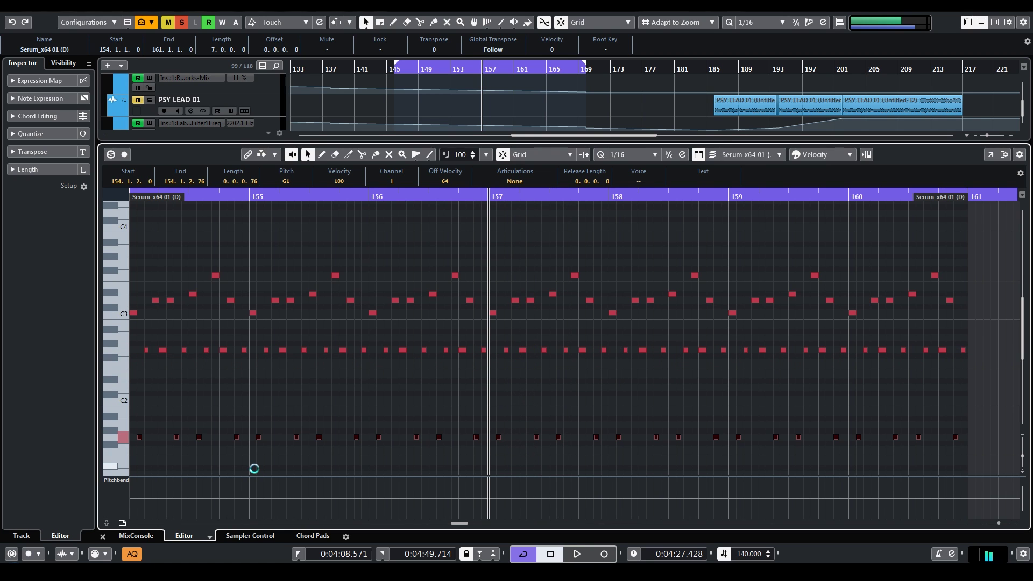
Step: Move the transposed notes back up to D2 and deselect them
{"action": "key", "text": "Up"}
{"action": "key", "text": "Up"}
{"action": "key", "text": "Up"}
{"action": "key", "text": "Up"}
{"action": "key", "text": "Up"}
{"action": "key", "text": "Up"}
{"action": "key", "text": "Up"}
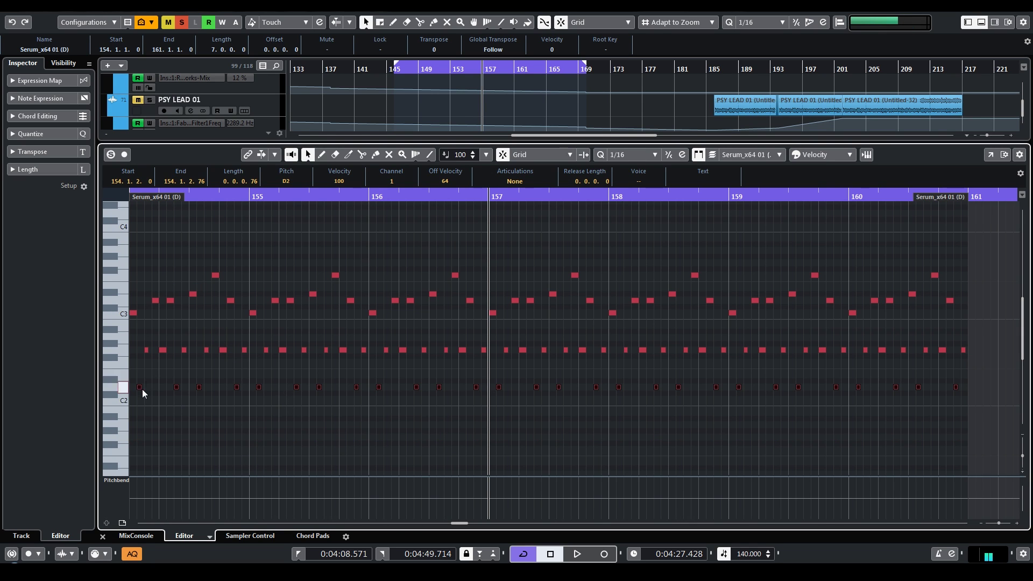
{"action": "left_click", "coordinate": [135, 366]}
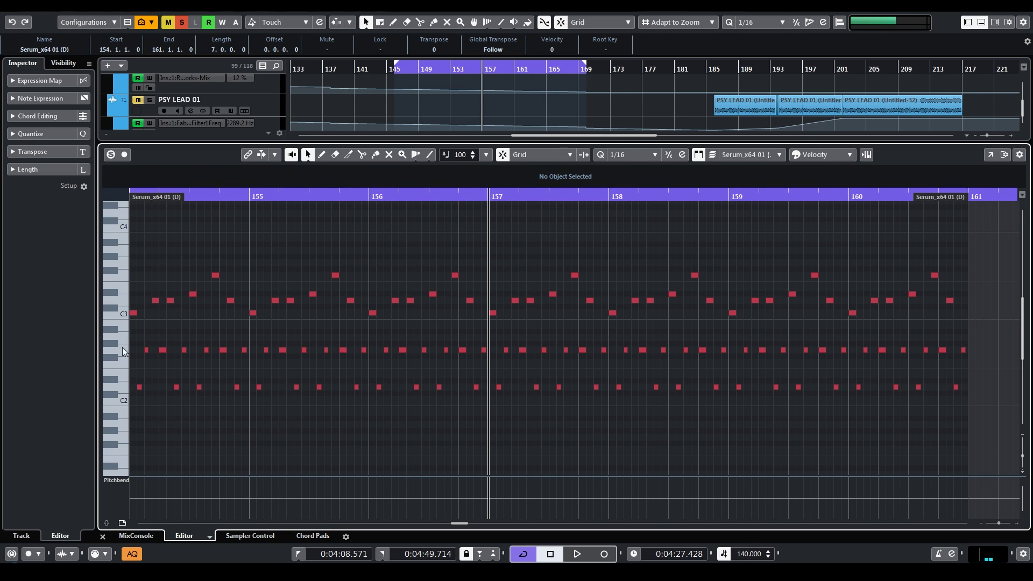
Step: Examine the lead's repeating note pattern from bar 154, comparing the upper melody with the lower D2 and G2 notes
{"action": "left_click", "coordinate": [125, 390]}
{"action": "scroll", "coordinate": [223, 246], "scroll_direction": "left", "scroll_amount": 1}
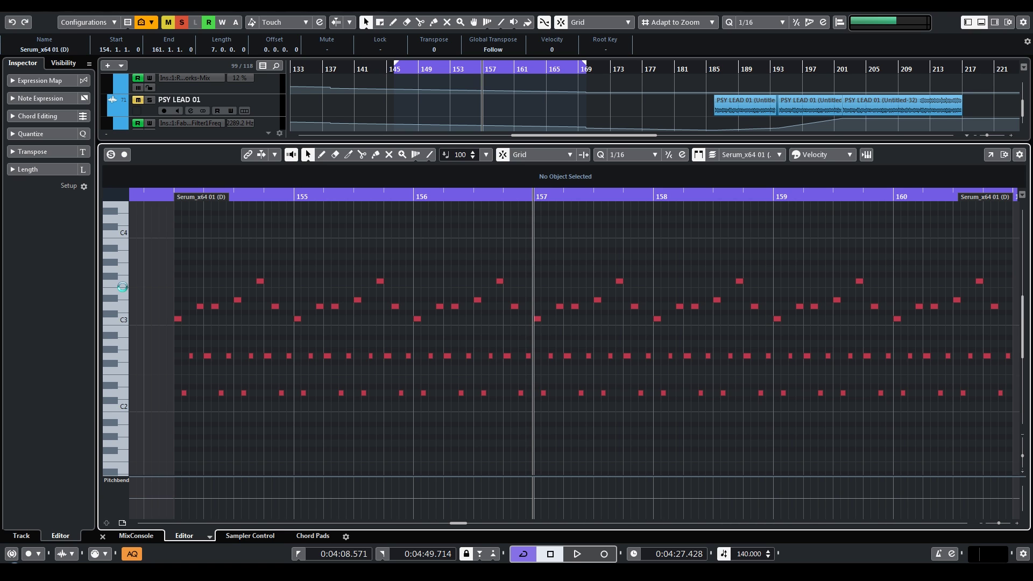
{"action": "scroll", "coordinate": [481, 300], "scroll_direction": "right", "scroll_amount": 2}
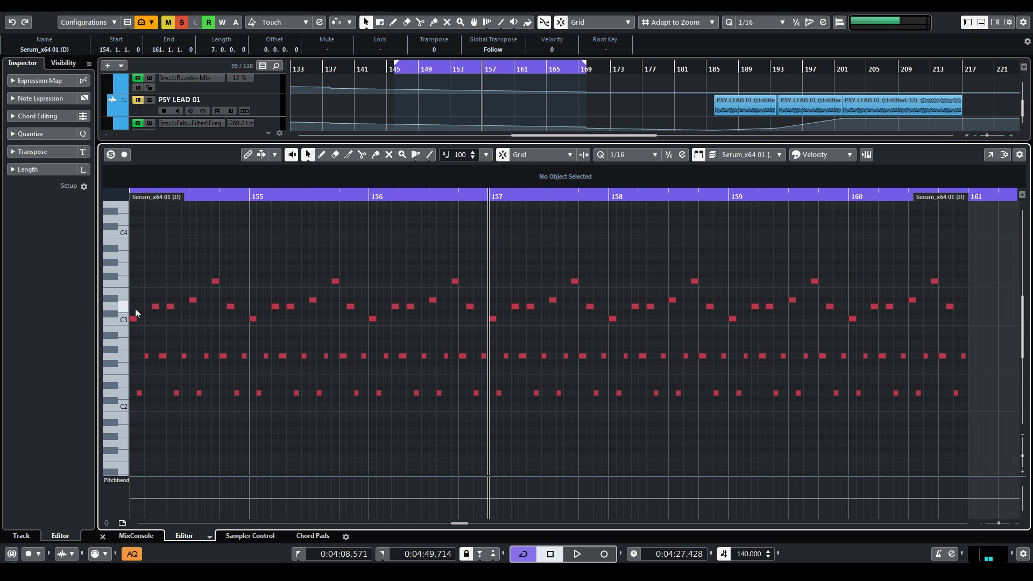
{"action": "scroll", "coordinate": [165, 317], "scroll_direction": "up", "scroll_amount": 6}
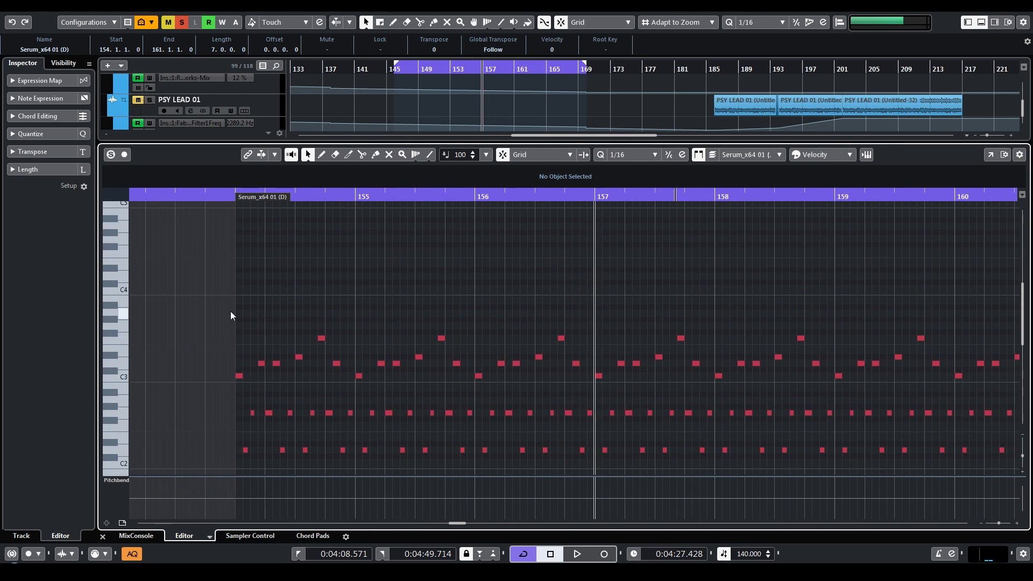
{"action": "left_click_drag", "start_coordinate": [242, 340], "coordinate": [270, 359]}
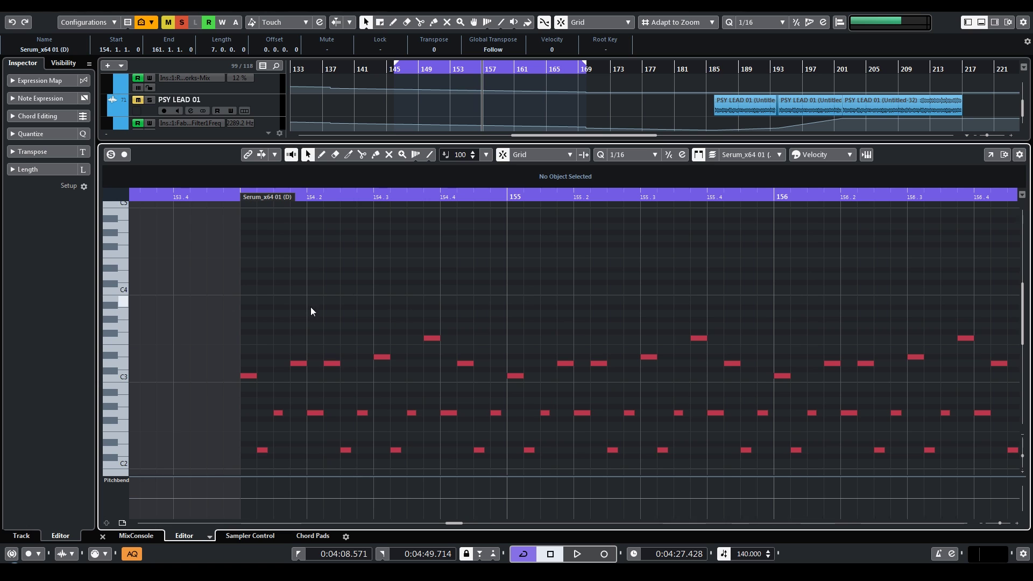
{"action": "scroll", "coordinate": [300, 300], "scroll_direction": "down", "scroll_amount": 3}
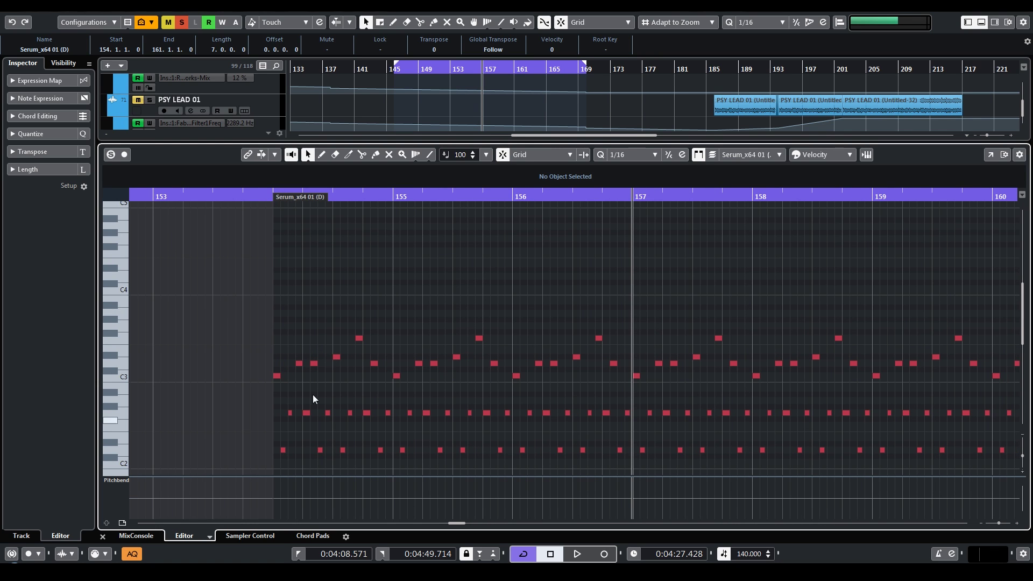
{"action": "mouse_move", "coordinate": [274, 419]}
{"action": "left_mouse_down"}
{"action": "mouse_move", "coordinate": [315, 419]}
{"action": "mouse_move", "coordinate": [286, 414]}
{"action": "mouse_move", "coordinate": [291, 427]}
{"action": "left_mouse_up"}
{"action": "scroll", "coordinate": [302, 421], "scroll_direction": "up", "scroll_amount": 4}
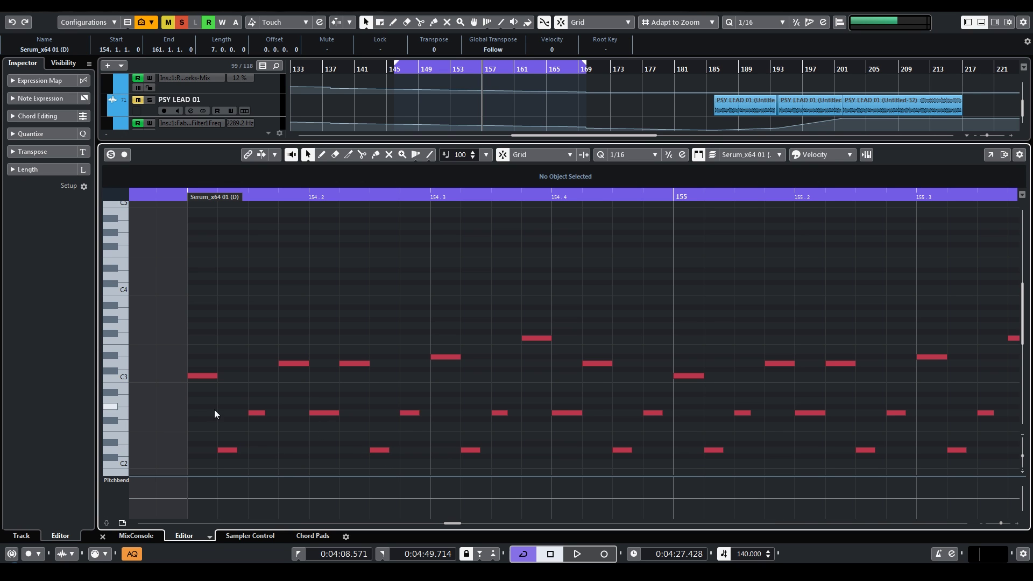
{"action": "scroll", "coordinate": [276, 386], "scroll_direction": "down", "scroll_amount": 2}
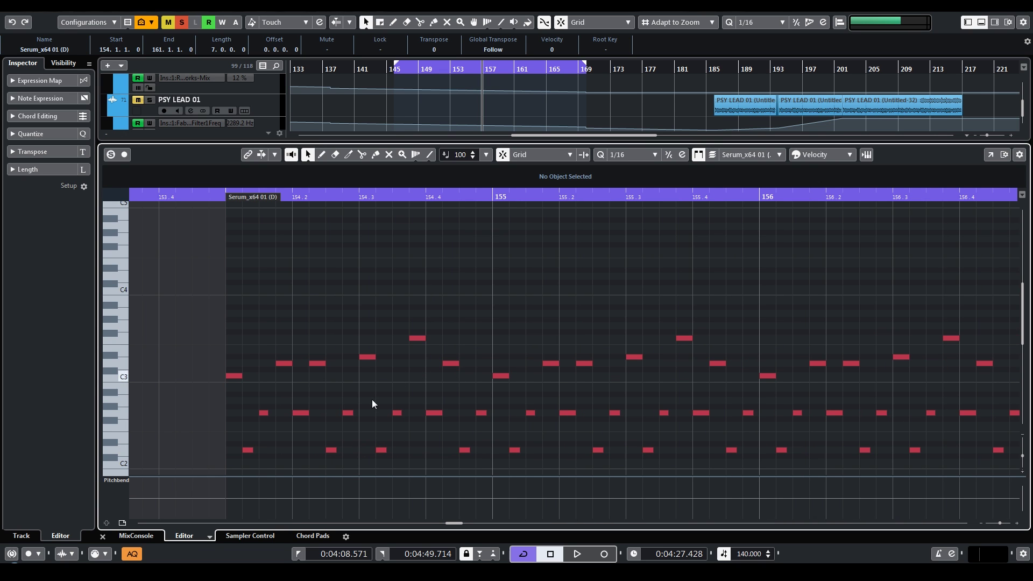
{"action": "scroll", "coordinate": [262, 368], "scroll_direction": "up", "scroll_amount": 2}
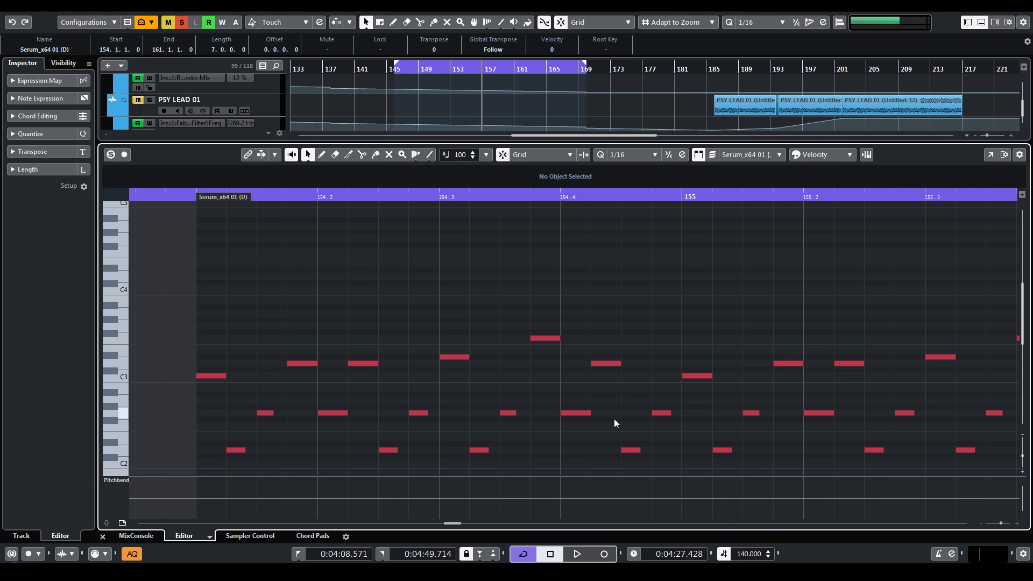
{"action": "scroll", "coordinate": [295, 353], "scroll_direction": "down", "scroll_amount": 4}
Step: Close the note editor and play the first Serum lead layer on its own from bar 154
{"action": "key", "text": "ctrl+e"}
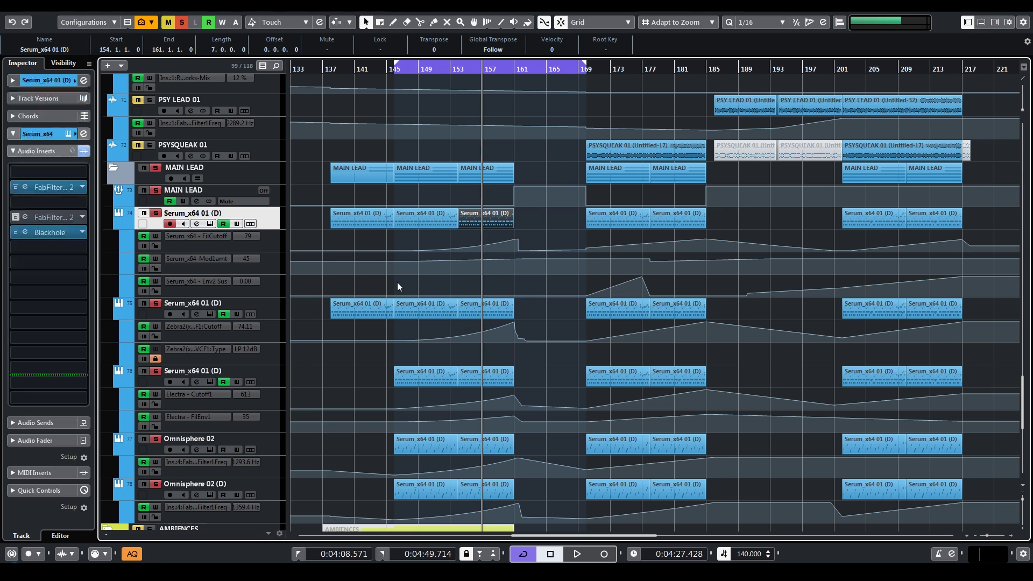
{"action": "key", "text": "l"}
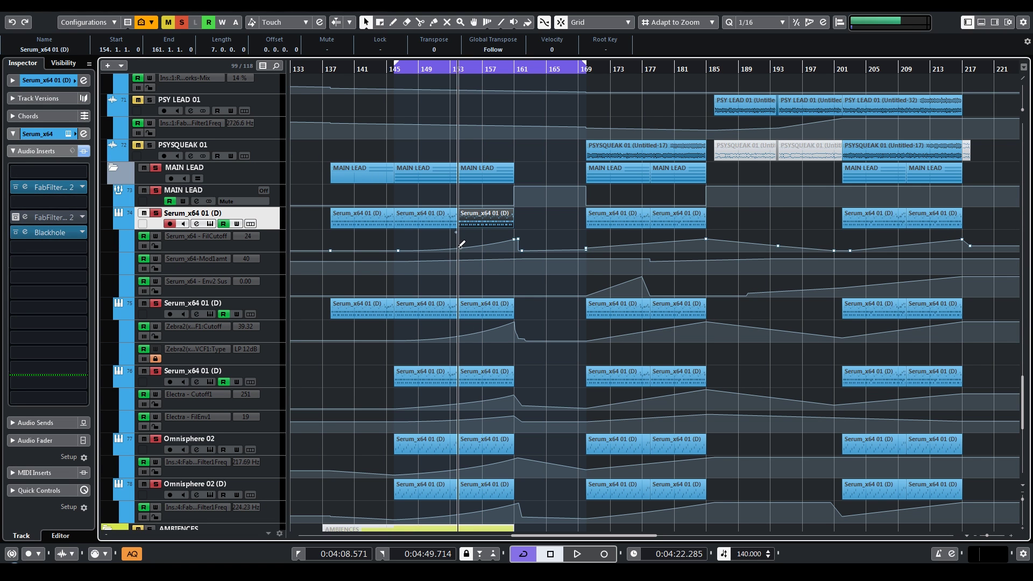
{"action": "left_click", "coordinate": [547, 204]}
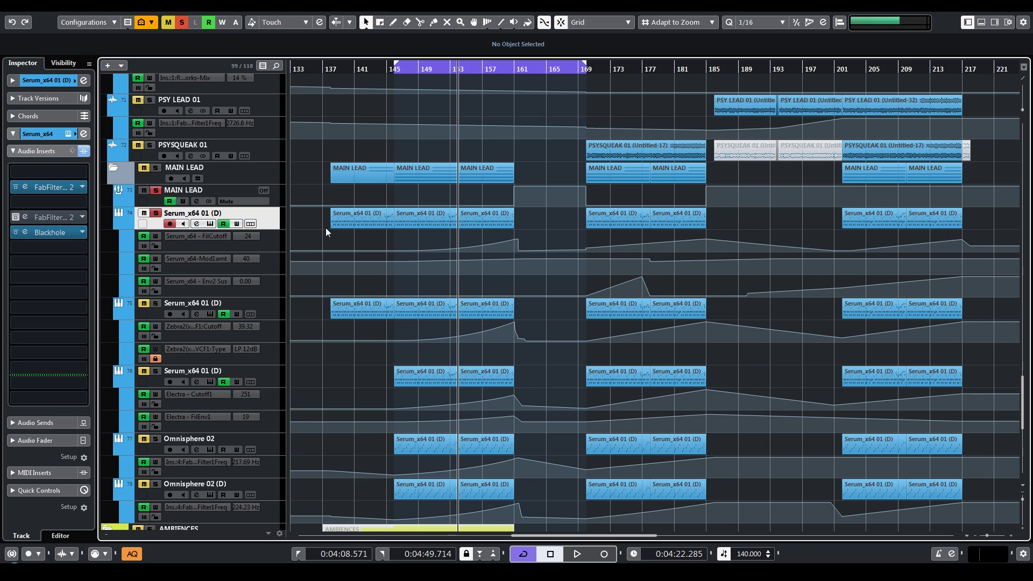
{"action": "key", "text": "space"}
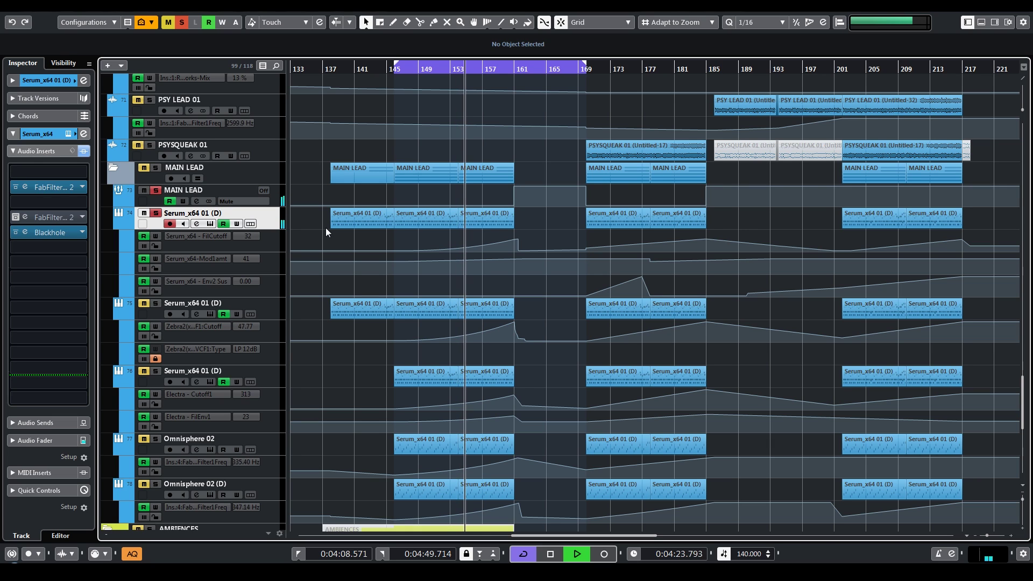
{"action": "key", "text": "space"}
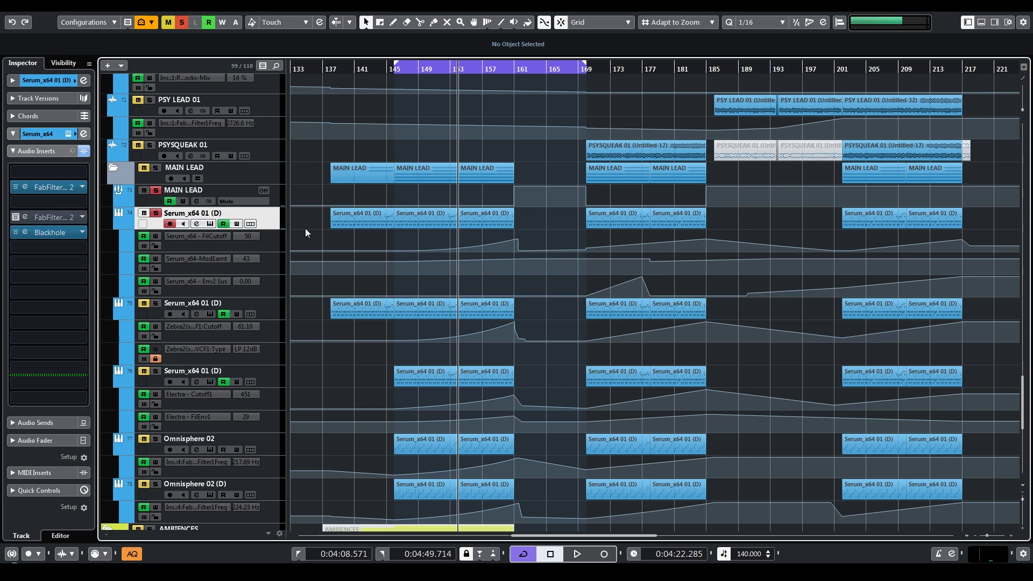
Step: Play the Zebra2 lead layer on its own and inspect the settings of its Dubstation 2 delay insert
{"action": "left_click", "coordinate": [268, 308]}
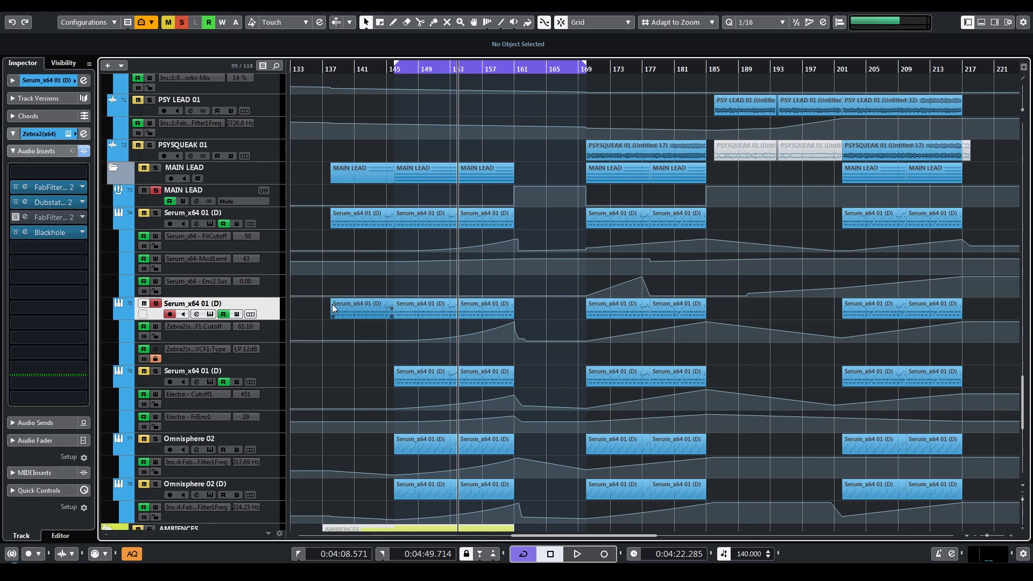
{"action": "key", "text": "space"}
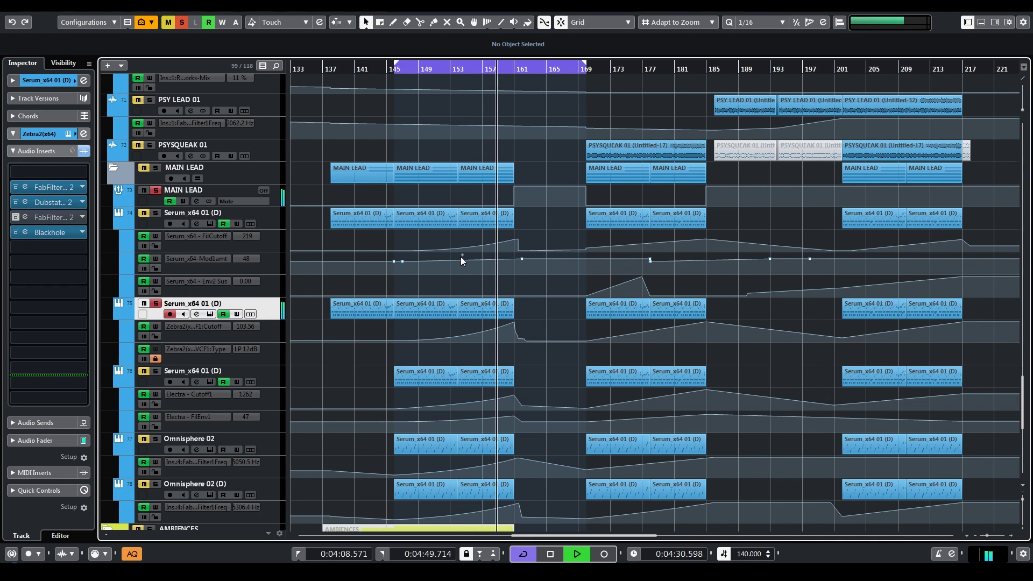
{"action": "key", "text": "space"}
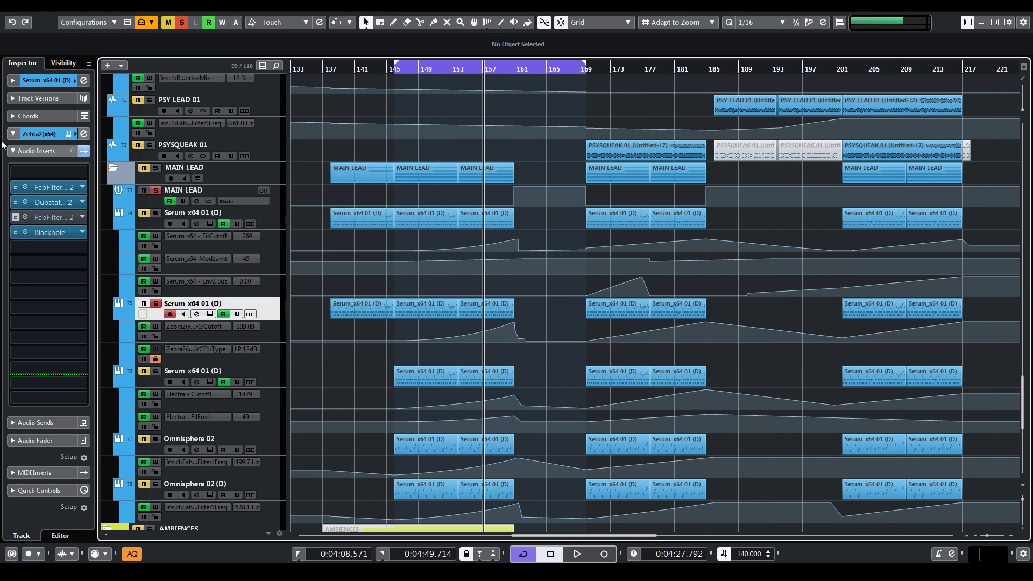
{"action": "left_click", "coordinate": [45, 205]}
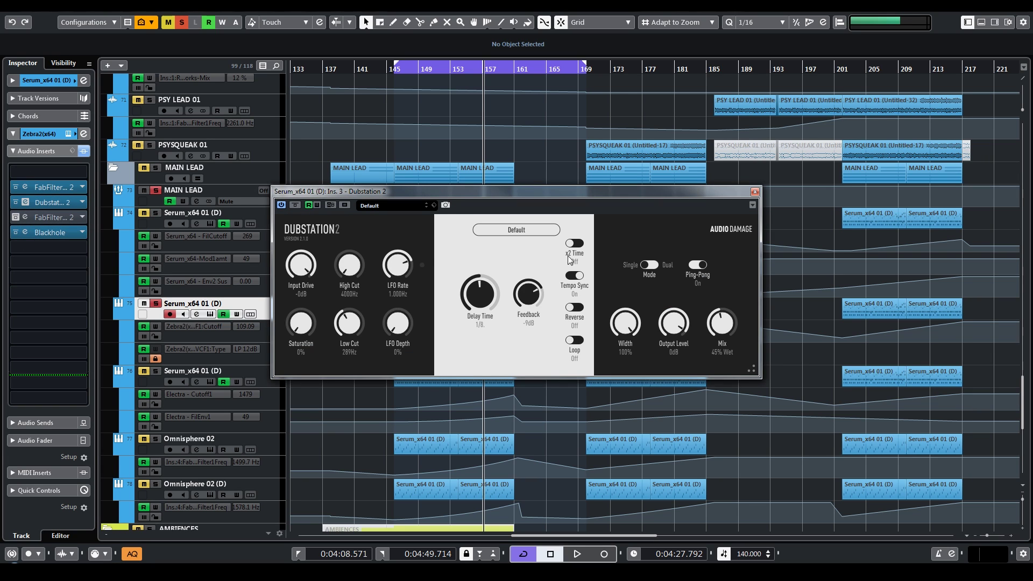
{"action": "left_click", "coordinate": [755, 192]}
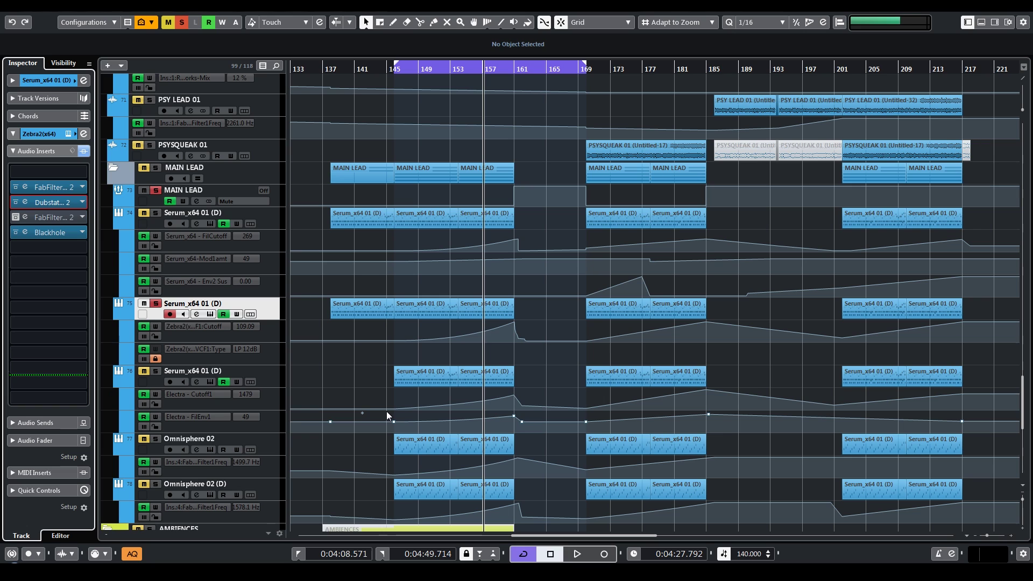
Step: Play the first Serum layer, toggling the Zebra2 layer's solo to compare the lead with and without it
{"action": "left_click", "coordinate": [356, 282]}
{"action": "key", "text": "space"}
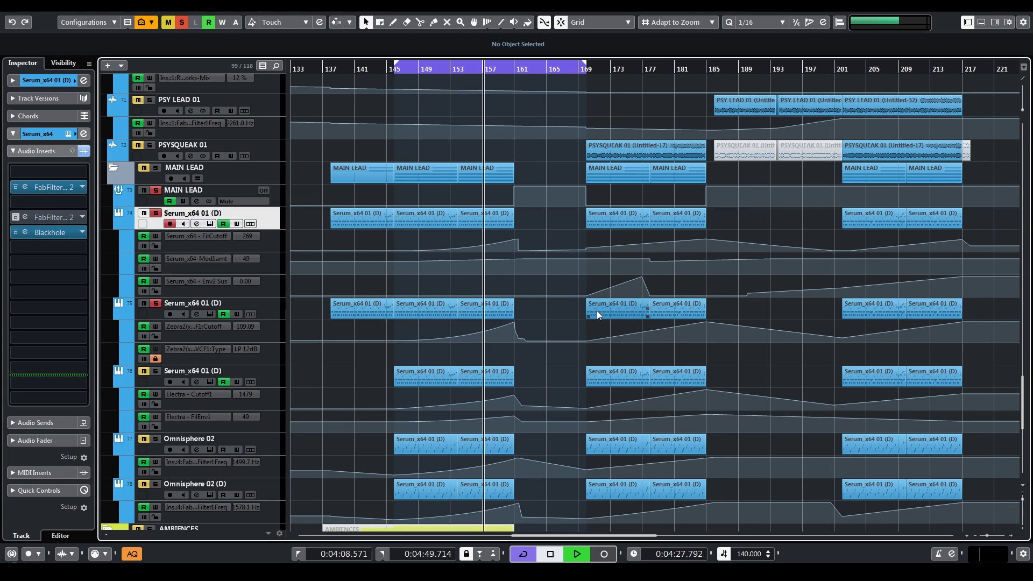
{"action": "left_click", "coordinate": [156, 304]}
{"action": "left_click", "coordinate": [156, 304]}
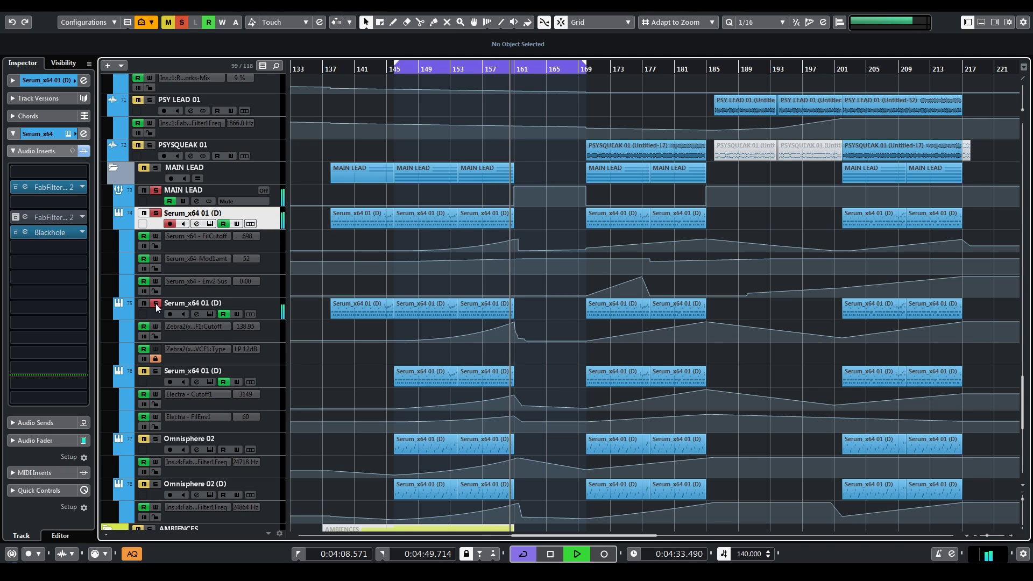
{"action": "key", "text": "space"}
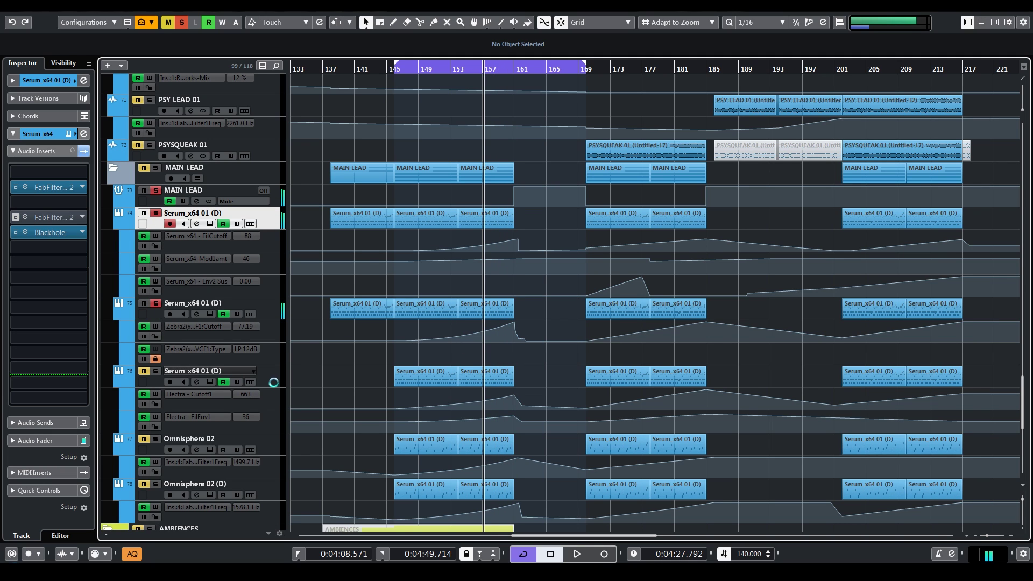
Step: Add the Electra layer to the soloed first Serum and Zebra2 lead layers
{"action": "left_click", "coordinate": [273, 382]}
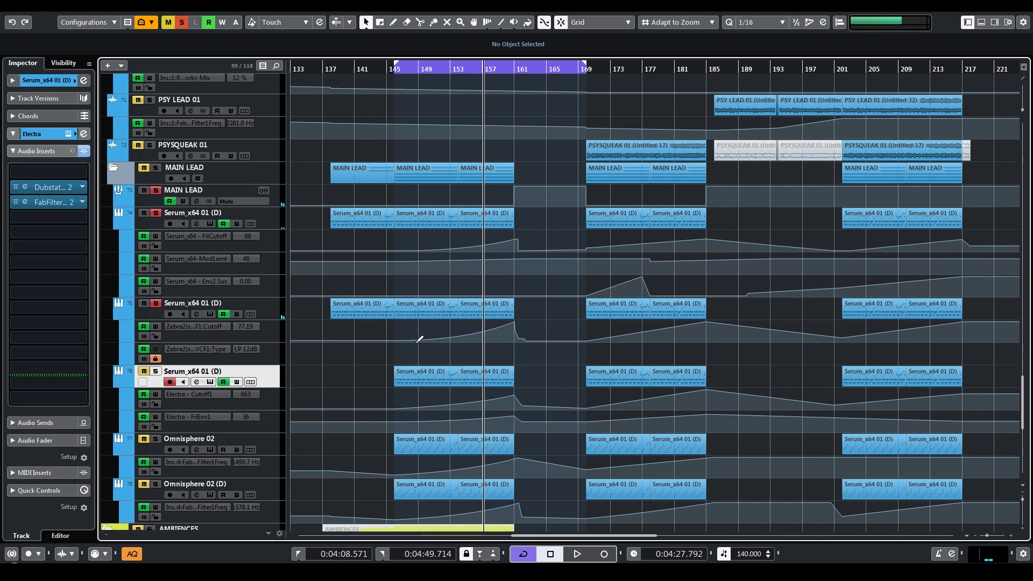
{"action": "left_click", "coordinate": [434, 313]}
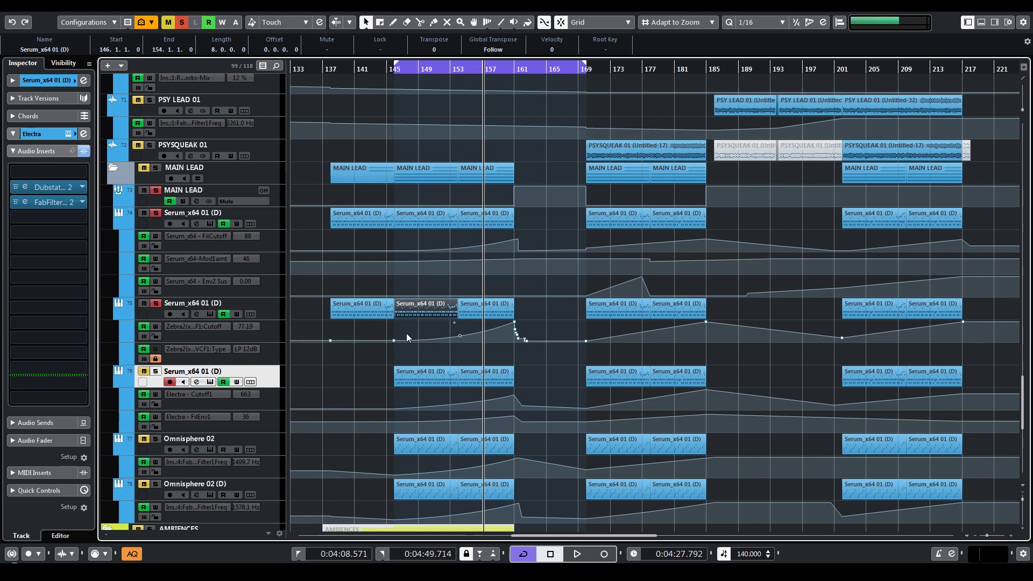
{"action": "key", "text": "m"}
{"action": "scroll", "coordinate": [209, 220], "scroll_direction": "down", "scroll_amount": 6}
{"action": "scroll", "coordinate": [210, 141], "scroll_direction": "up", "scroll_amount": 2}
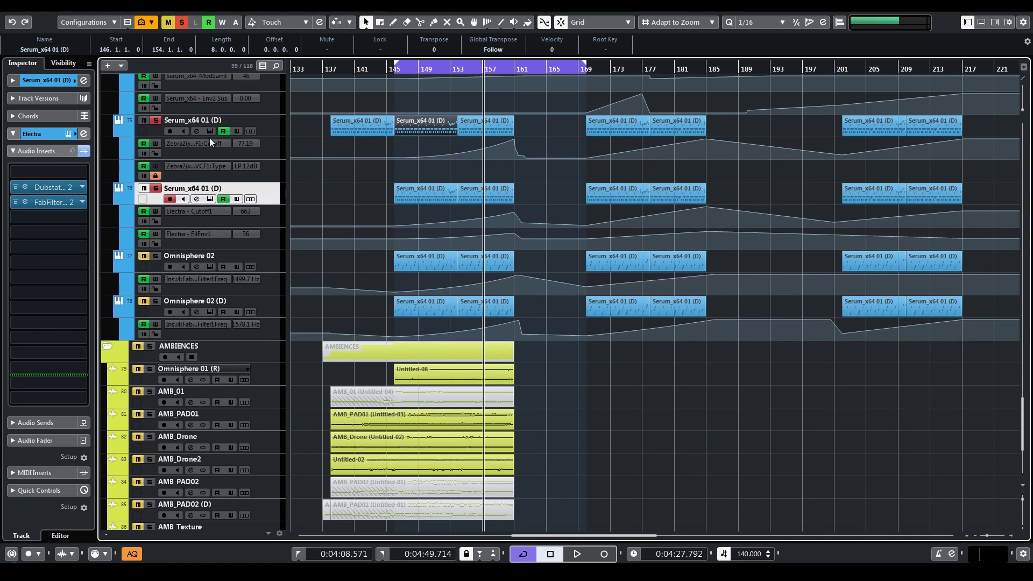
Step: Solo the two Omnisphere layers, Omnisphere 02 and Omnisphere 02 (D), without the other lead layers
{"action": "left_click", "coordinate": [262, 260]}
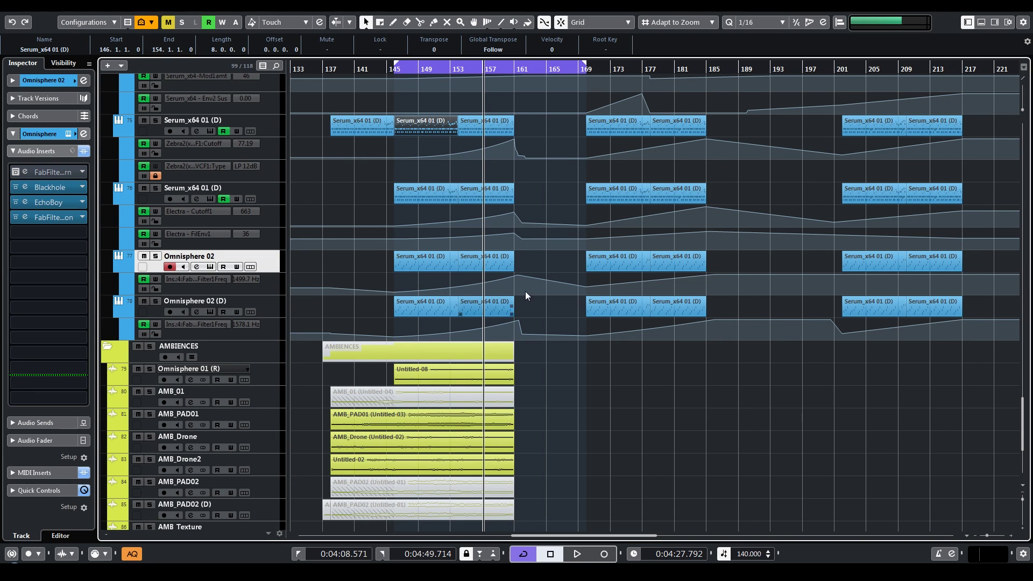
{"action": "key", "text": "s"}
{"action": "key", "text": "Down"}
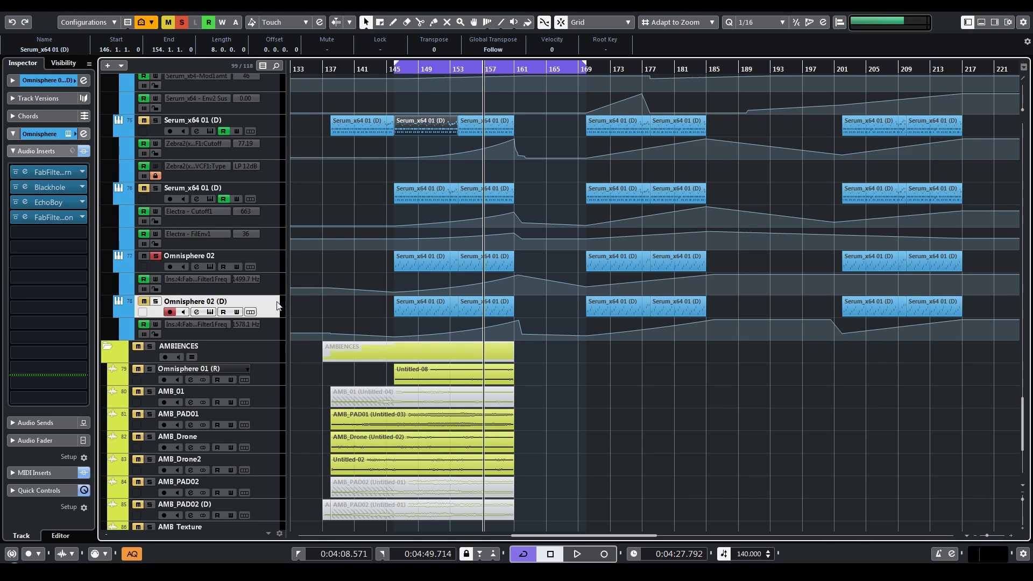
{"action": "key", "text": "s"}
Step: Open the Electra layer's clip at bar 146, close it, and compare its notes with those of the Omnisphere 02 clip
{"action": "double_click", "coordinate": [425, 195]}
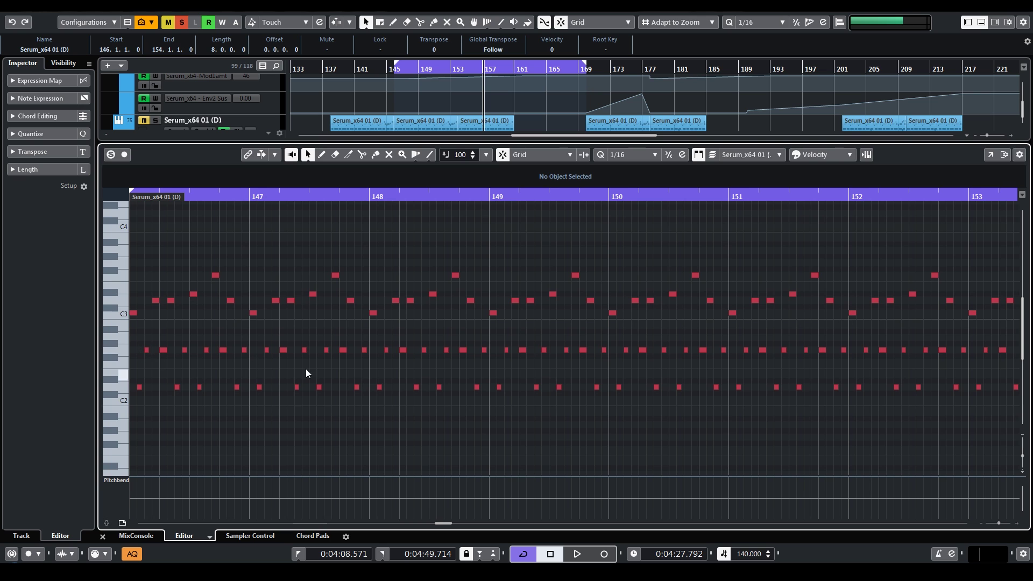
{"action": "key", "text": "ctrl+e"}
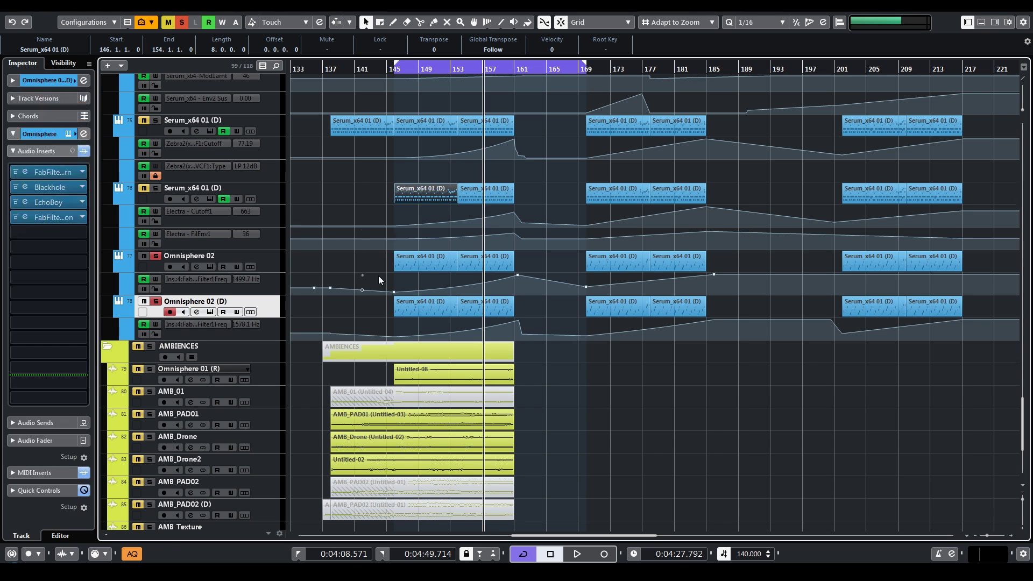
{"action": "double_click", "coordinate": [434, 258]}
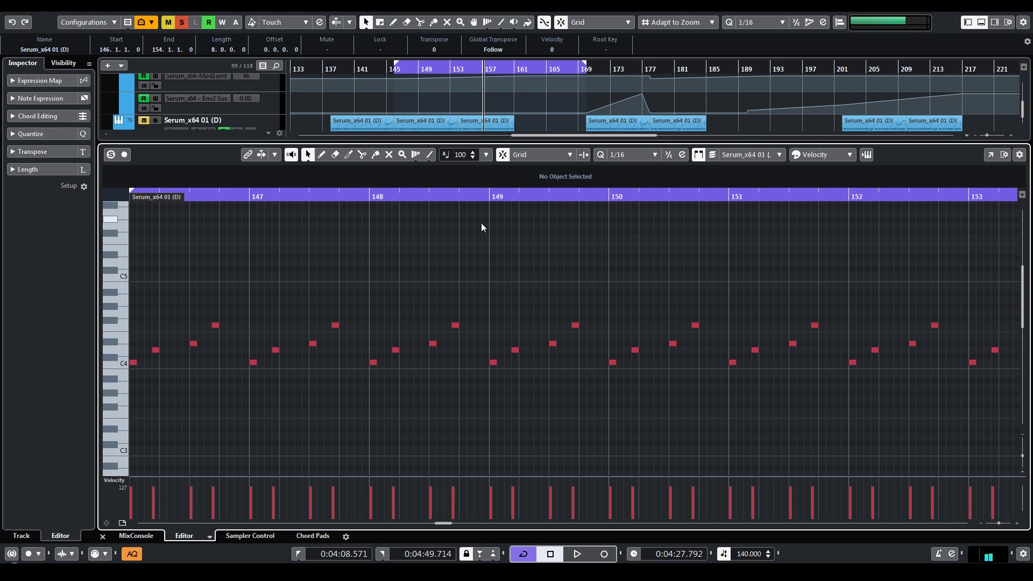
{"action": "key", "text": "ctrl+e"}
Step: Play the two soloed Omnisphere layers up to the end of their clips, and clear the clip selection
{"action": "key", "text": "space"}
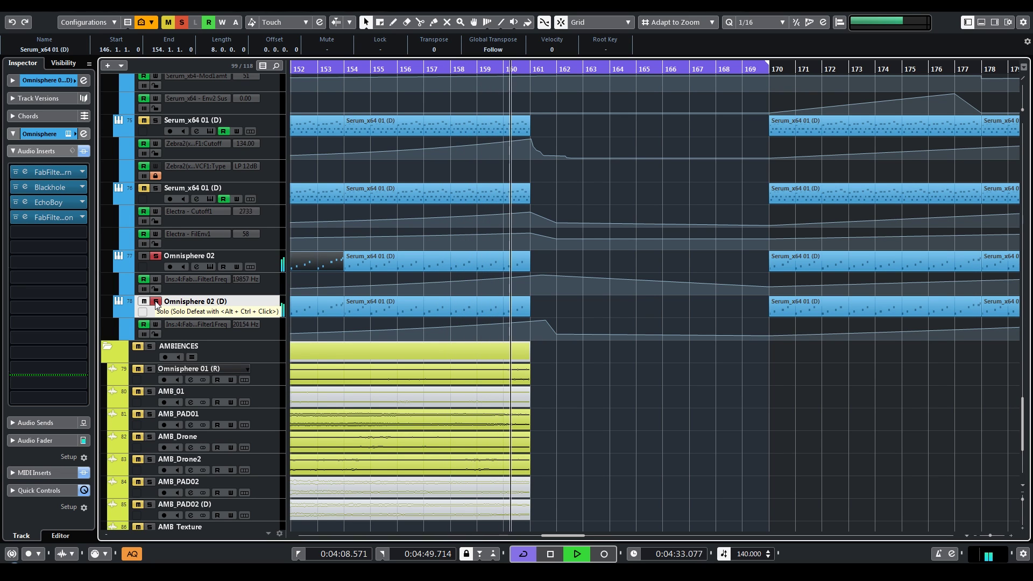
{"action": "key", "text": "space"}
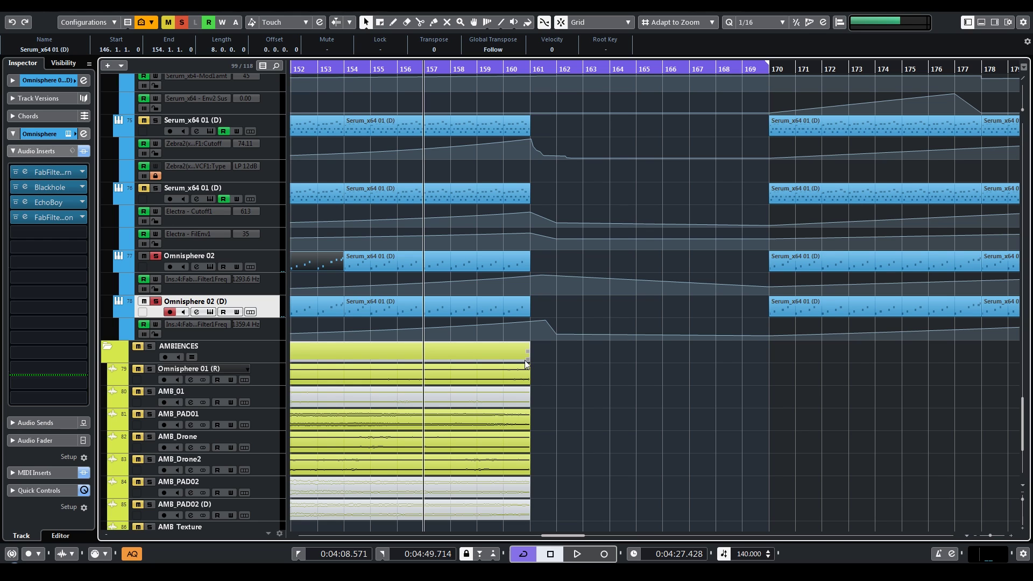
{"action": "left_click", "coordinate": [574, 259]}
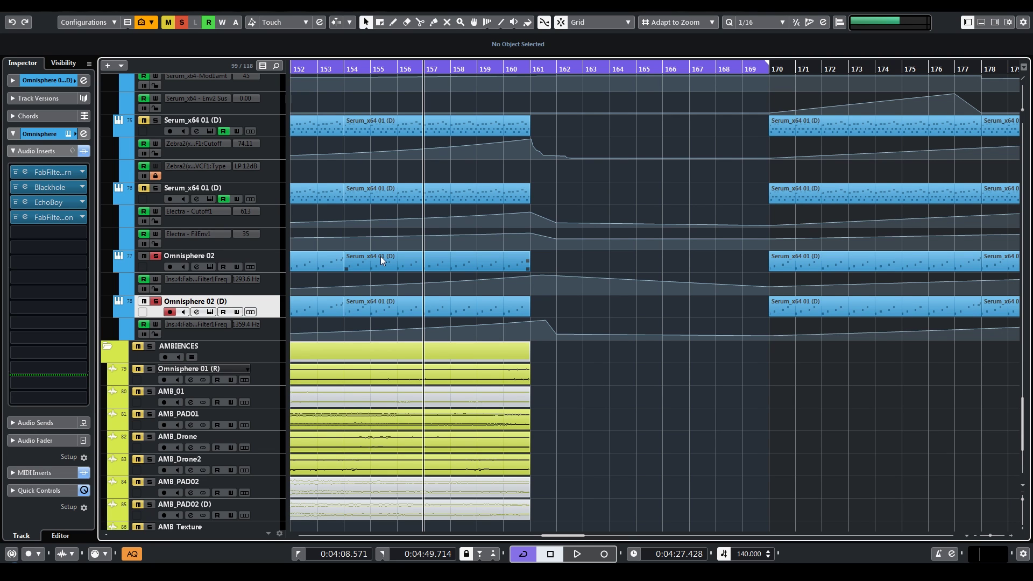
Step: Solo the MAIN LEAD group channel with all five synth layers, and show its mute automation across the arrangement
{"action": "left_click", "coordinate": [278, 195]}
{"action": "scroll", "coordinate": [321, 212], "scroll_direction": "up", "scroll_amount": 3}
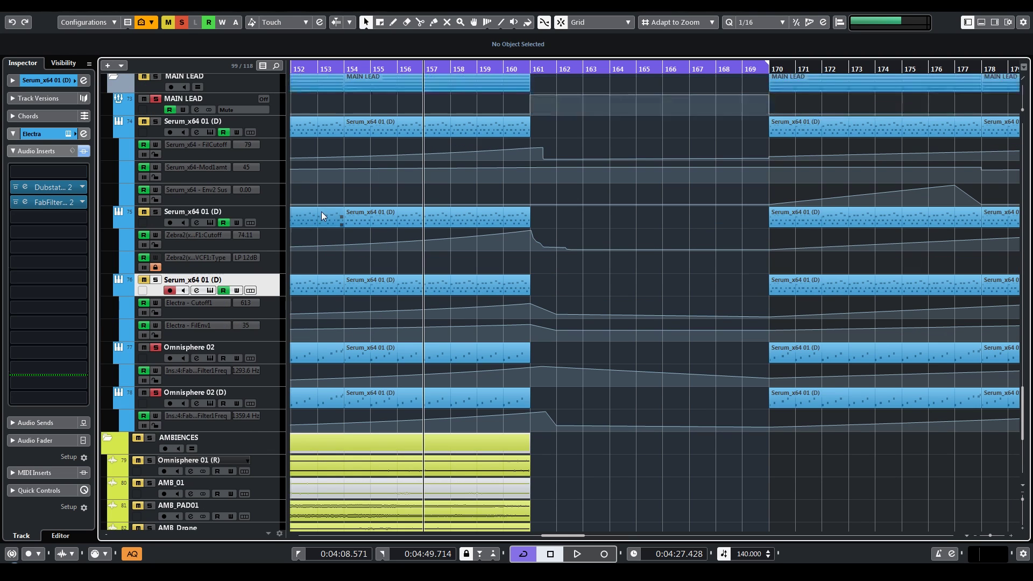
{"action": "left_click", "coordinate": [236, 98]}
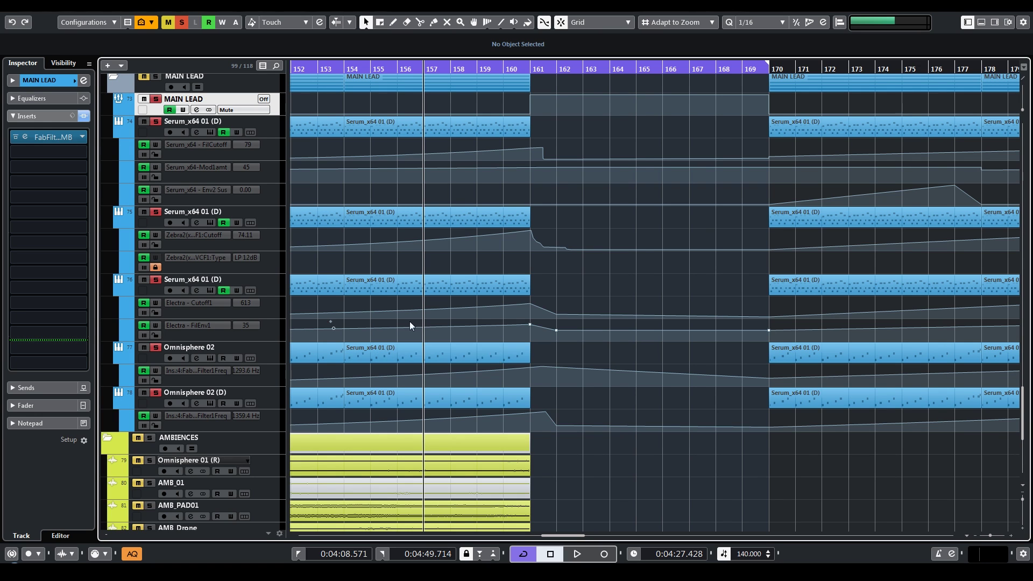
{"action": "key", "text": "g"}
{"action": "key", "text": "g"}
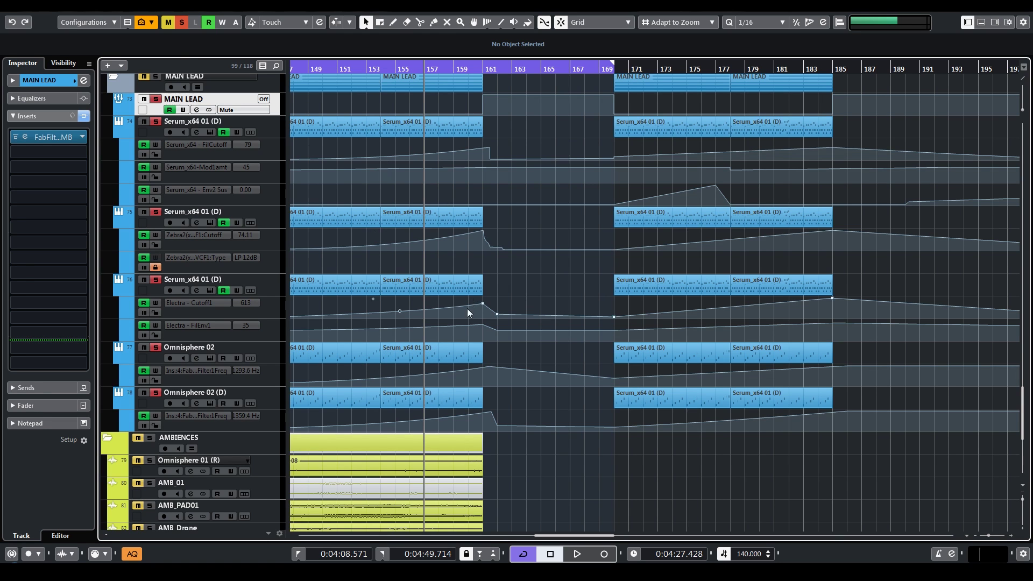
{"action": "scroll", "coordinate": [470, 312], "scroll_direction": "up", "scroll_amount": 4}
{"action": "scroll", "coordinate": [470, 315], "scroll_direction": "down", "scroll_amount": 2}
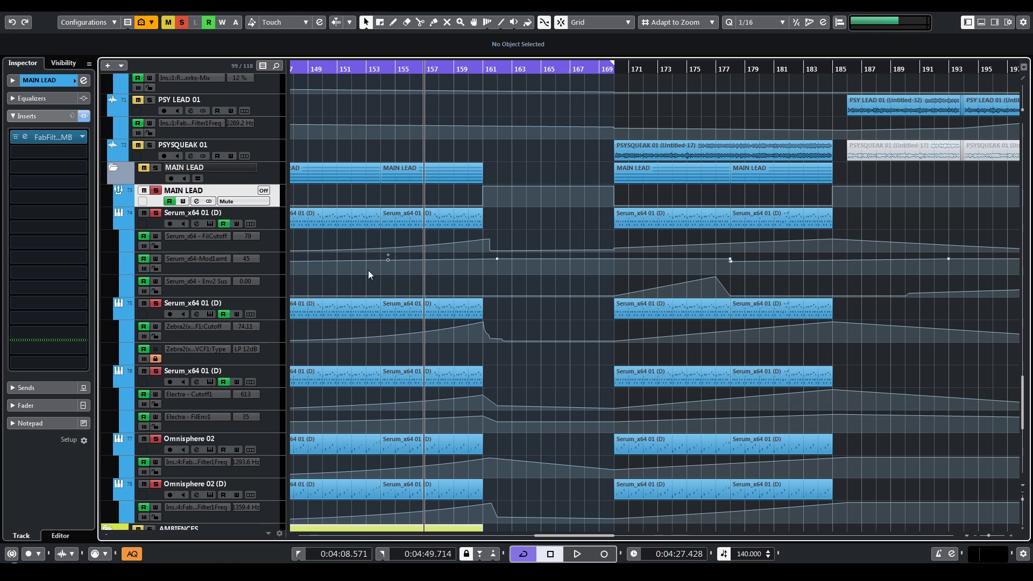
Step: Move the start of the MAIN LEAD group's mute automation from bar 161 to 169.3.4.12
{"action": "left_click", "coordinate": [484, 192]}
{"action": "key", "text": "h"}
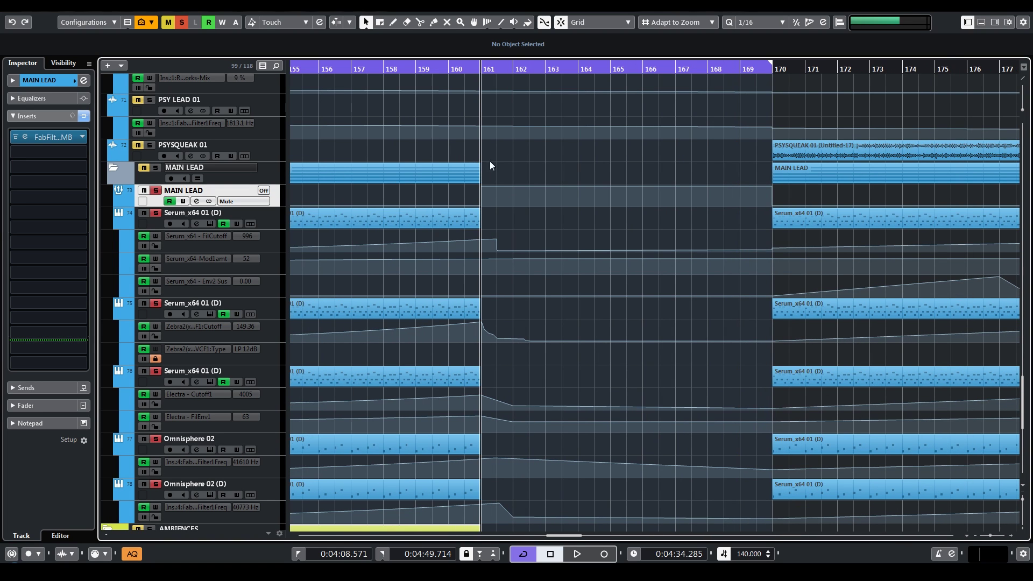
{"action": "left_click", "coordinate": [482, 193]}
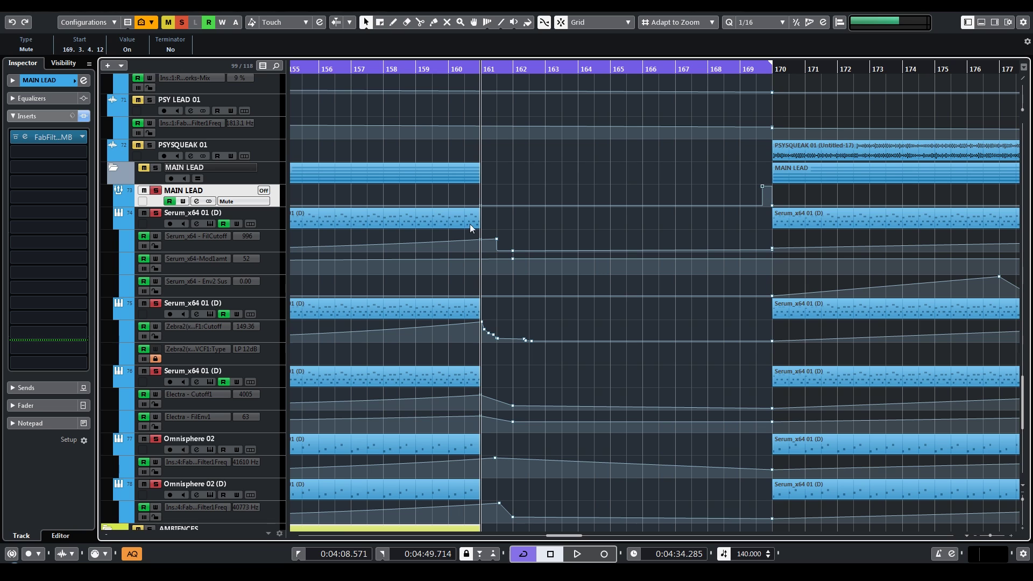
Step: Turn off cycle playback and the lead's solo, and play the full mix from bar 159 past the lead's ending
{"action": "left_click", "coordinate": [447, 67]}
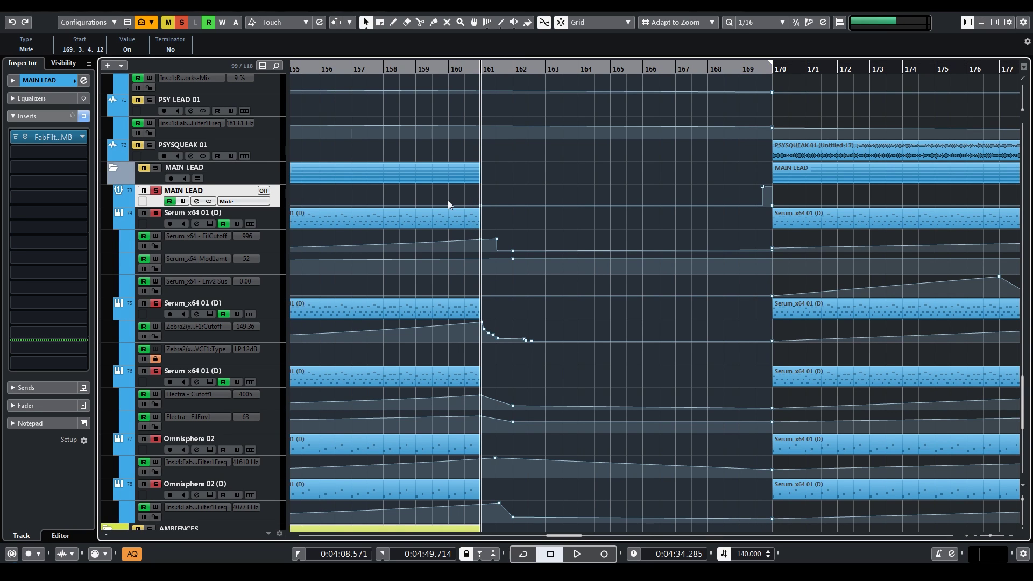
{"action": "key", "text": "s"}
{"action": "left_click_drag", "start_coordinate": [424, 68], "coordinate": [420, 75]}
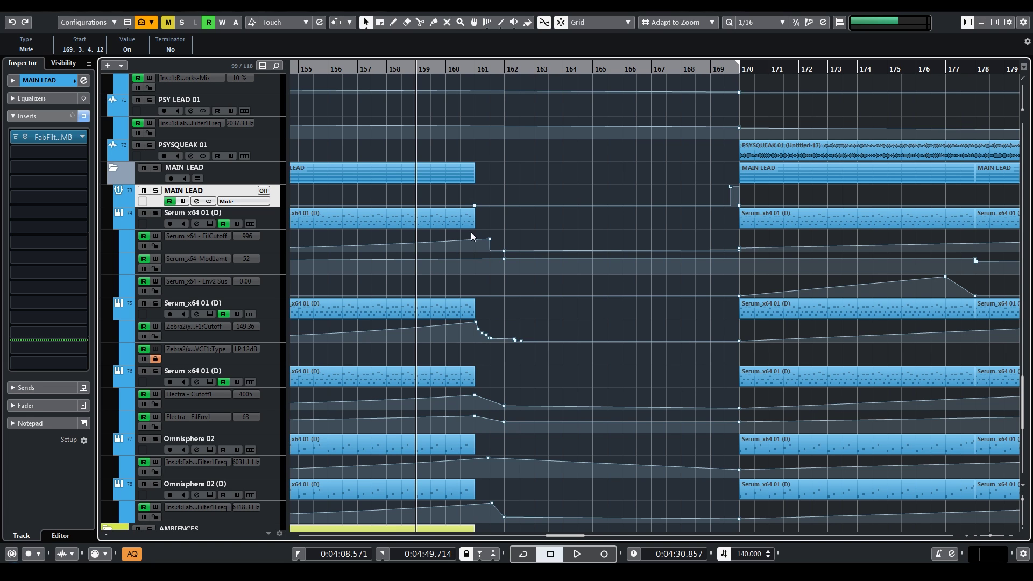
{"action": "key", "text": "space"}
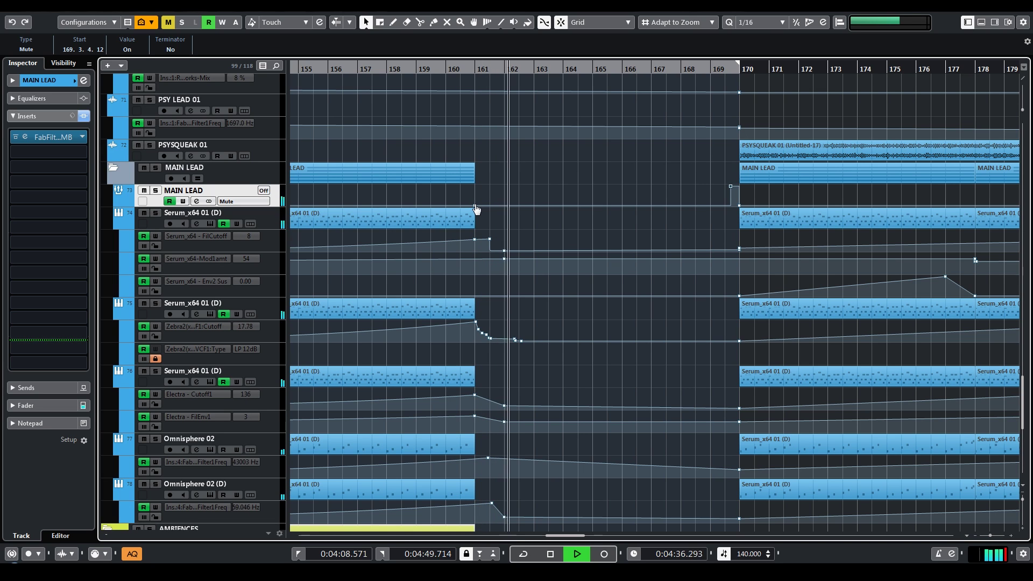
{"action": "key", "text": "space"}
Step: Solo the main lead again, set the playhead to bar 160, and move the mute automation's start back to 161.1.1.0
{"action": "left_click", "coordinate": [474, 68]}
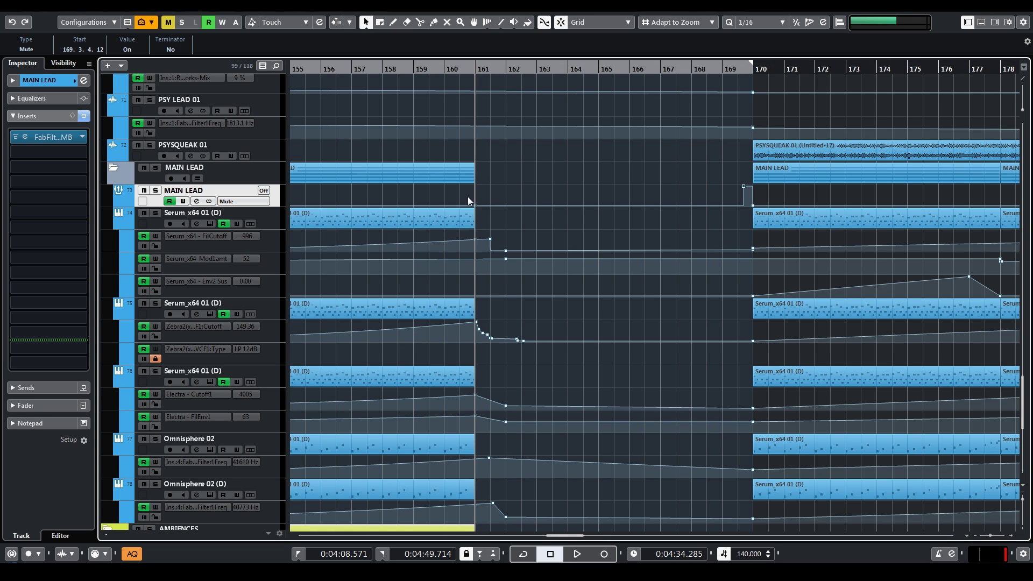
{"action": "key", "text": "s"}
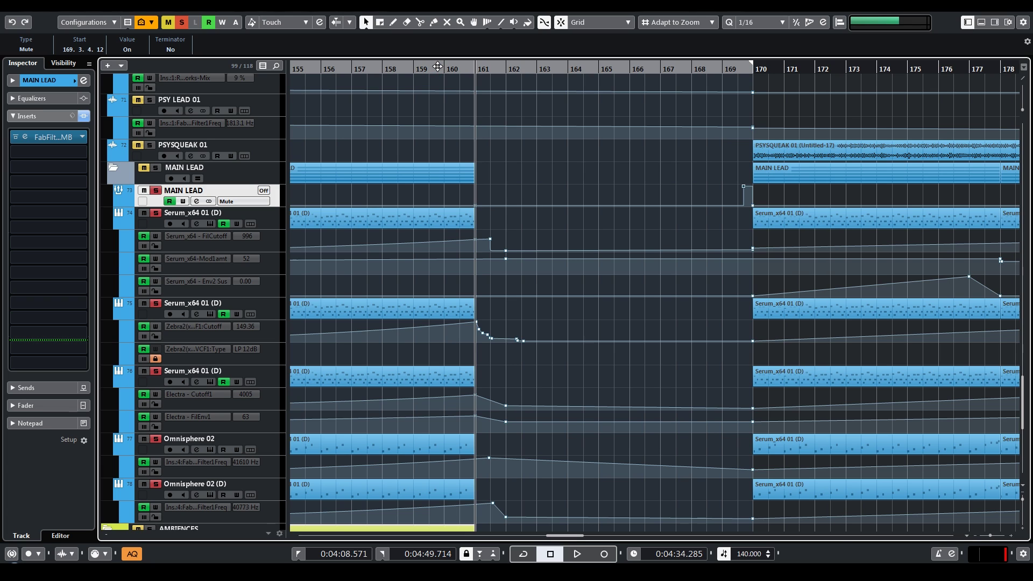
{"action": "left_click", "coordinate": [438, 66]}
{"action": "left_click", "coordinate": [270, 222]}
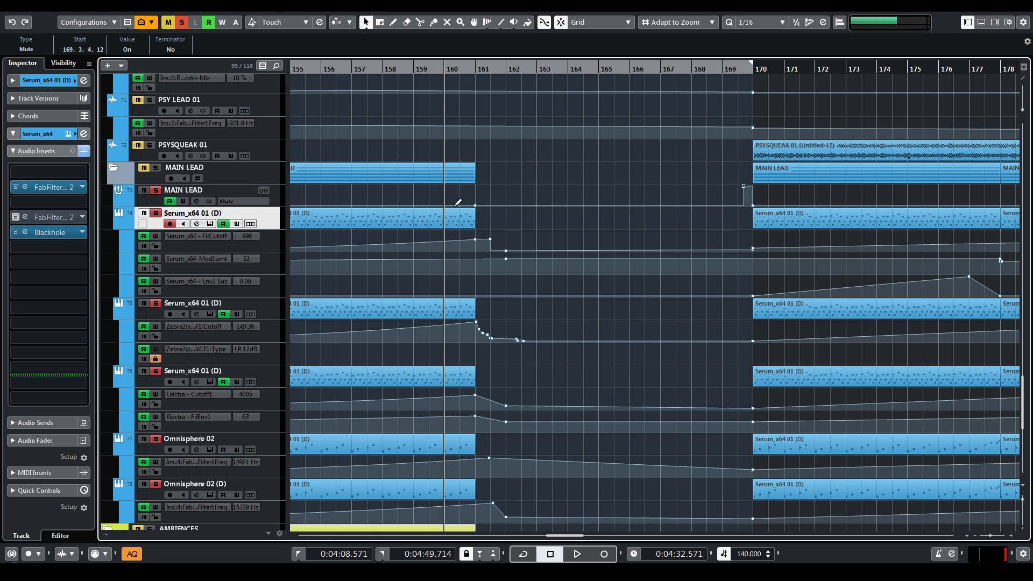
{"action": "left_click", "coordinate": [392, 223]}
{"action": "left_click", "coordinate": [476, 187]}
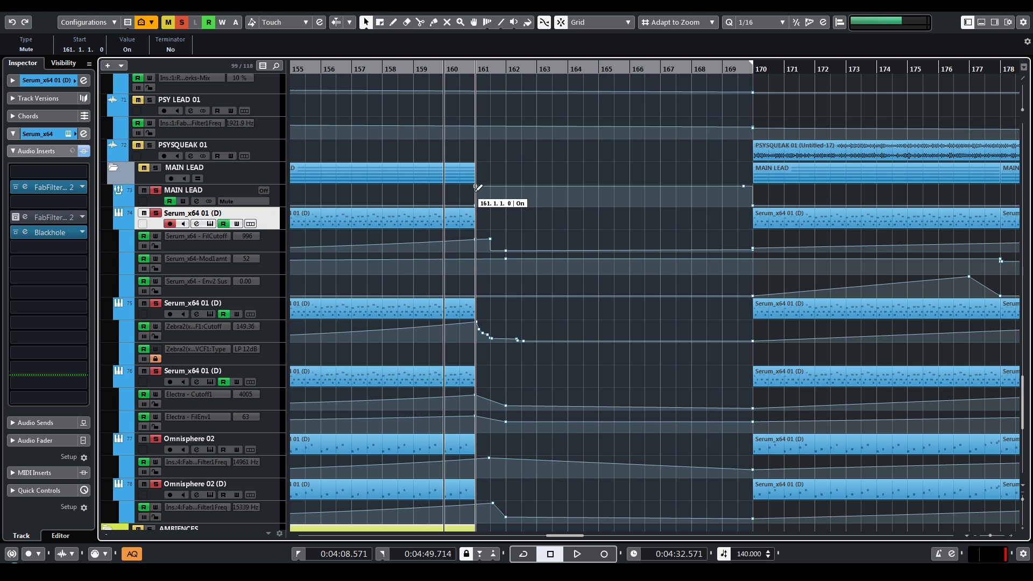
Step: Play the soloed lead from bar 160 through the mute point, and review the mute automation over the wider arrangement
{"action": "key", "text": "space"}
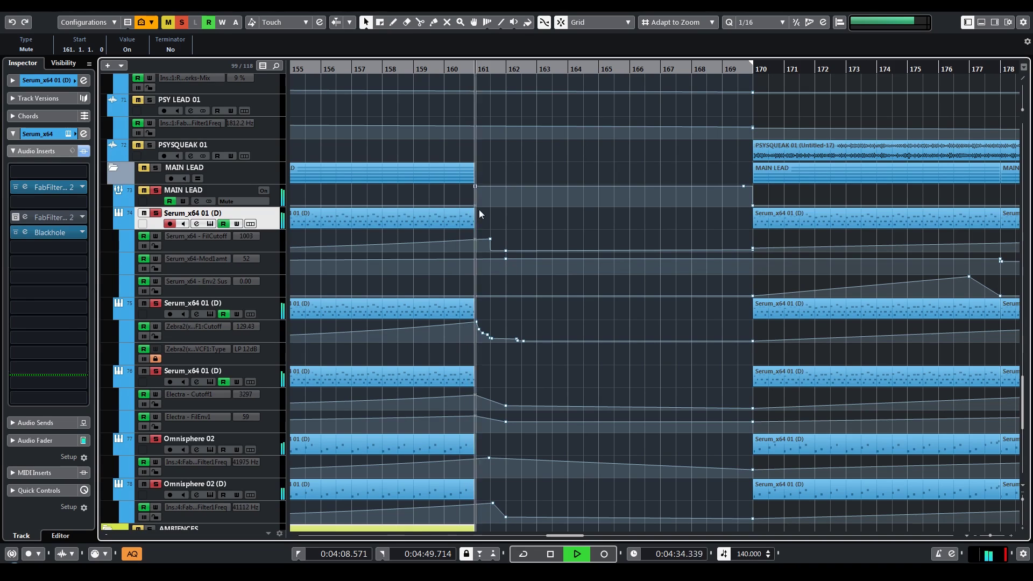
{"action": "key", "text": "space"}
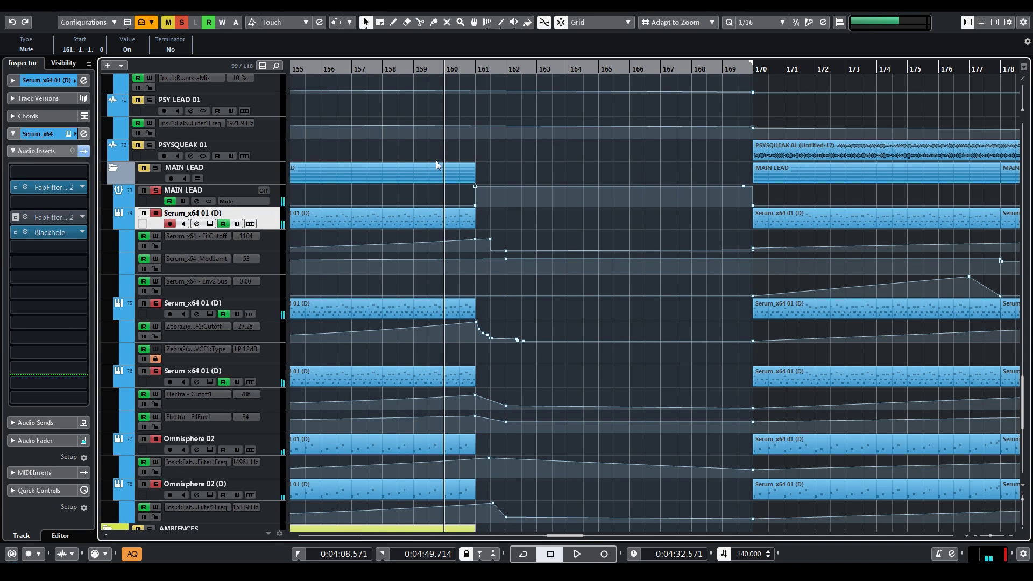
{"action": "left_click", "coordinate": [408, 214]}
{"action": "key", "text": "g"}
{"action": "key", "text": "g"}
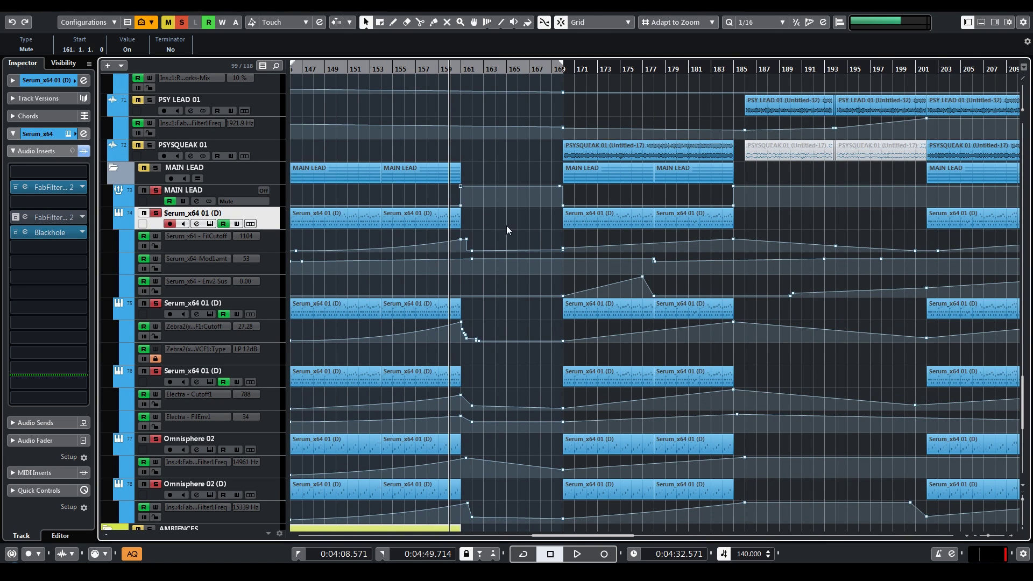
Step: Open the FabFilter Pro-MB insert on the MAIN LEAD group and inspect its band between about 100 Hz and 1 kHz
{"action": "left_click", "coordinate": [224, 195]}
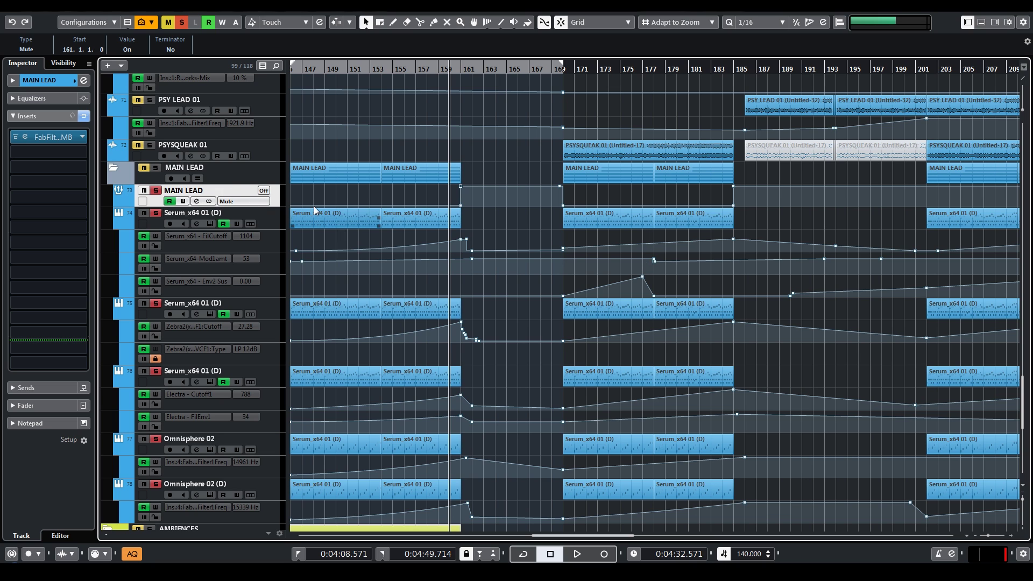
{"action": "left_click", "coordinate": [27, 137]}
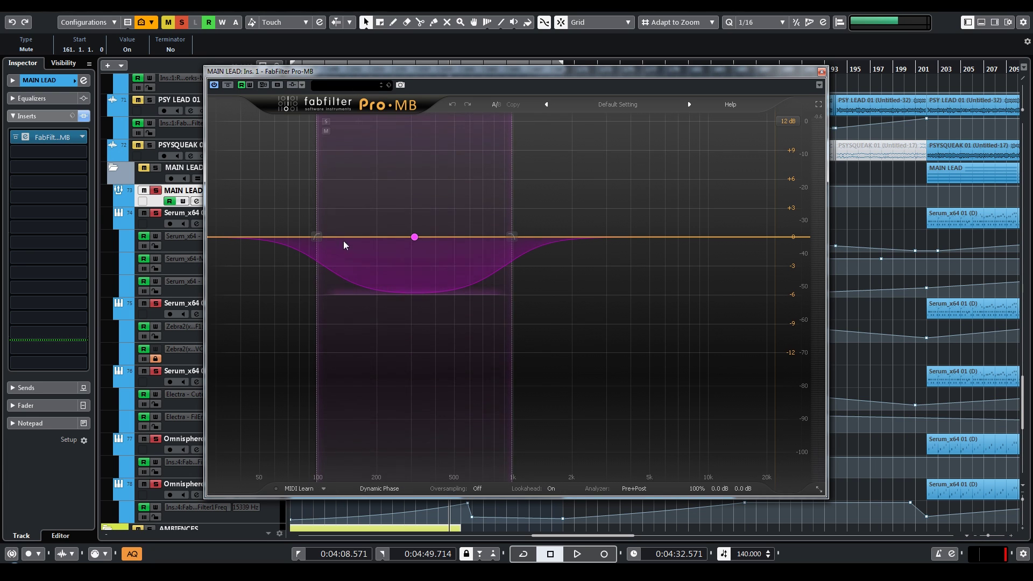
{"action": "left_click_drag", "start_coordinate": [291, 72], "coordinate": [589, 128]}
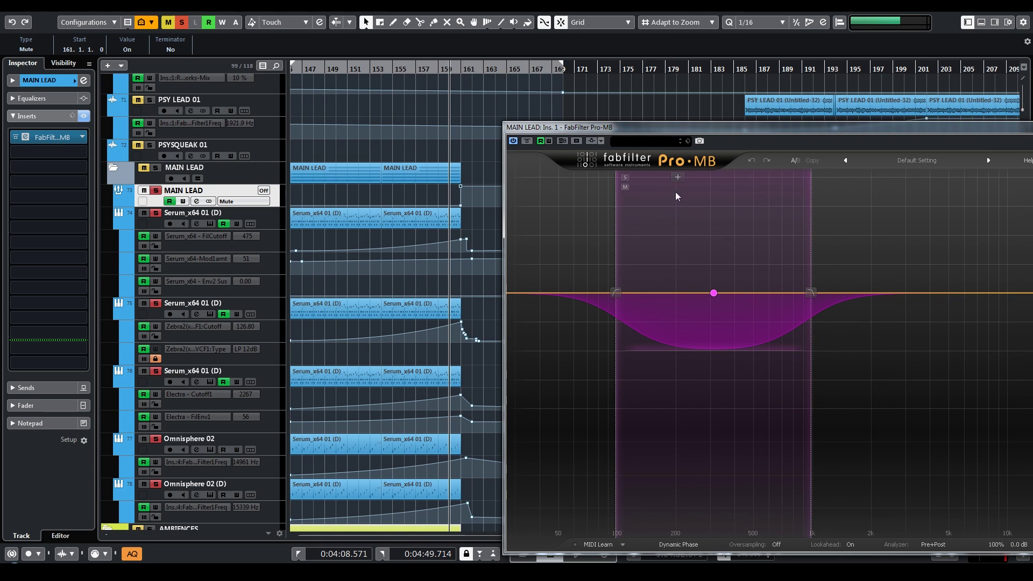
{"action": "left_click_drag", "start_coordinate": [592, 127], "coordinate": [480, 97]}
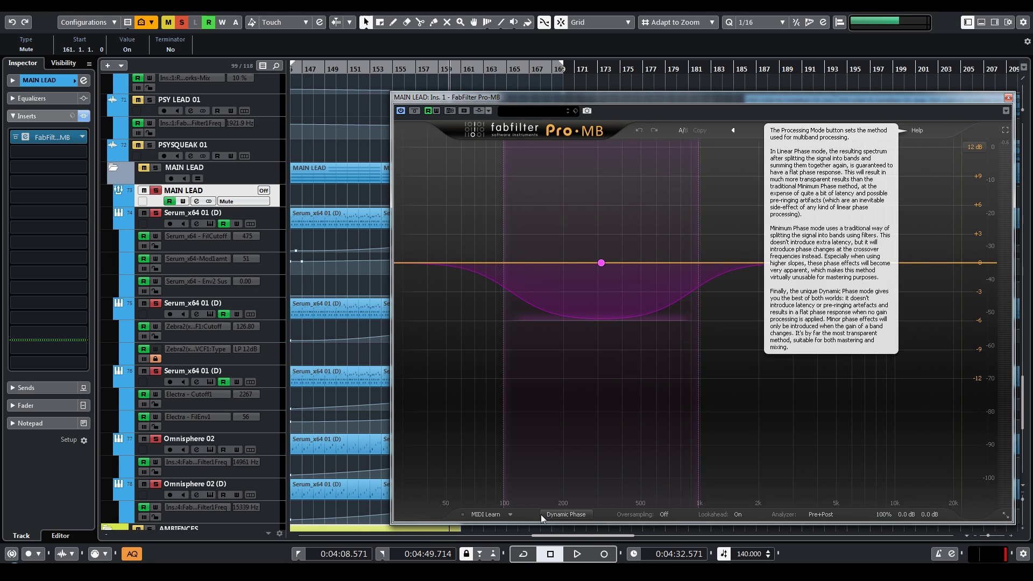
{"action": "left_click_drag", "start_coordinate": [764, 95], "coordinate": [634, 80]}
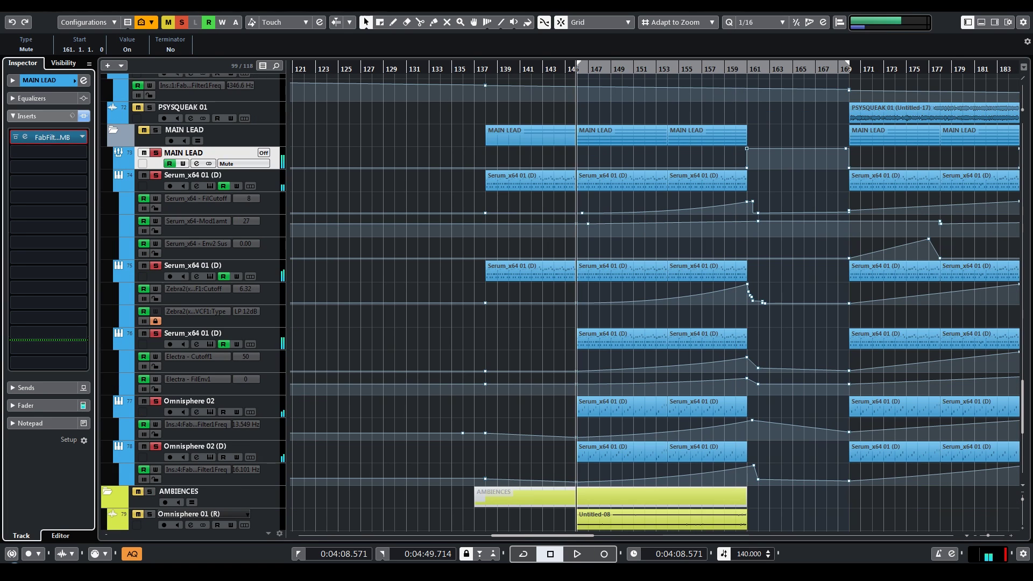
Step: Clear all solos and play the full mix from bar 146, showing the main lead tracks and their automation
{"action": "left_click", "coordinate": [178, 23]}
{"action": "scroll", "coordinate": [564, 198], "scroll_direction": "up", "scroll_amount": 10}
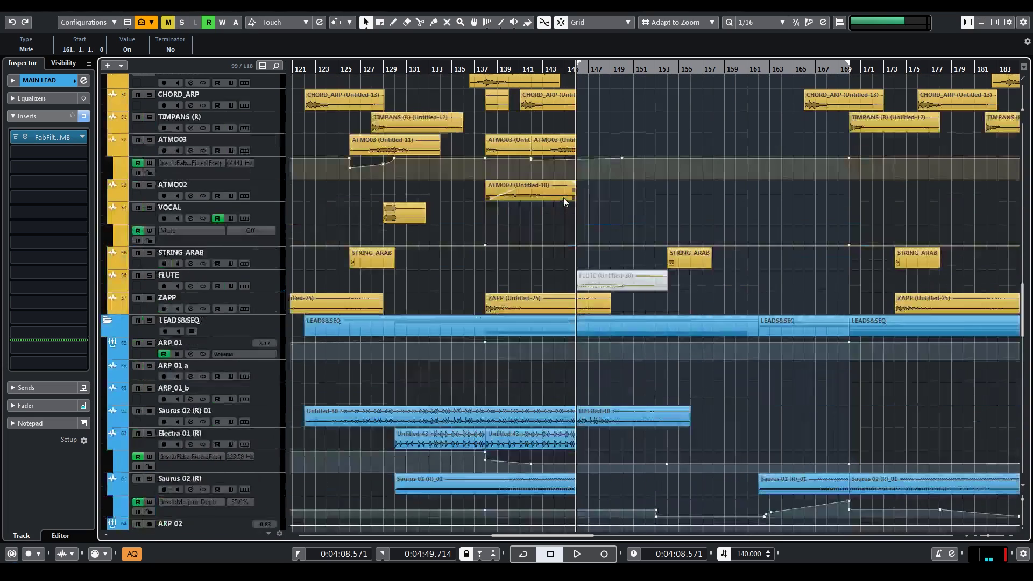
{"action": "key", "text": "space"}
{"action": "scroll", "coordinate": [656, 209], "scroll_direction": "down", "scroll_amount": 10}
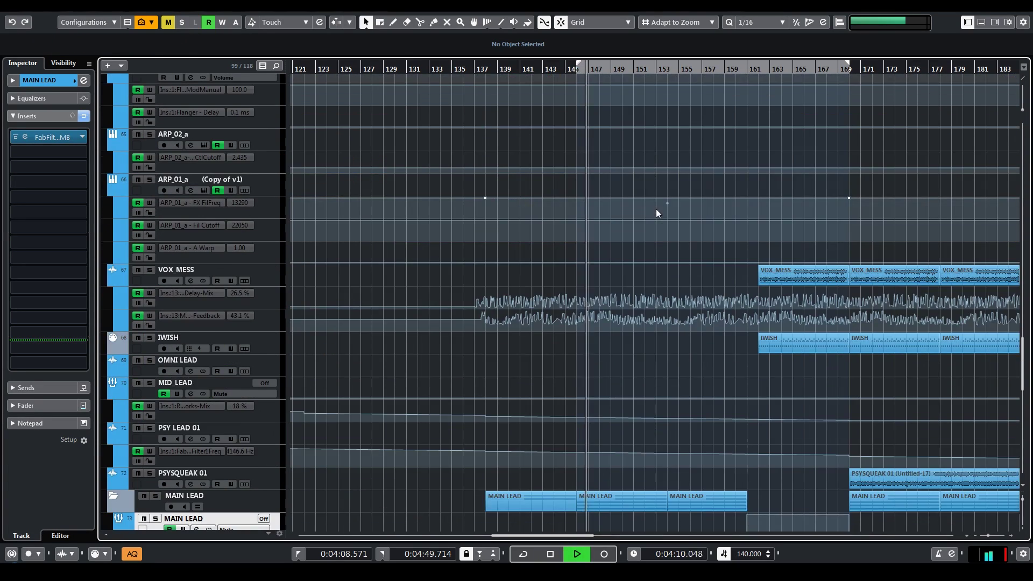
{"action": "key", "text": "g"}
{"action": "key", "text": "g"}
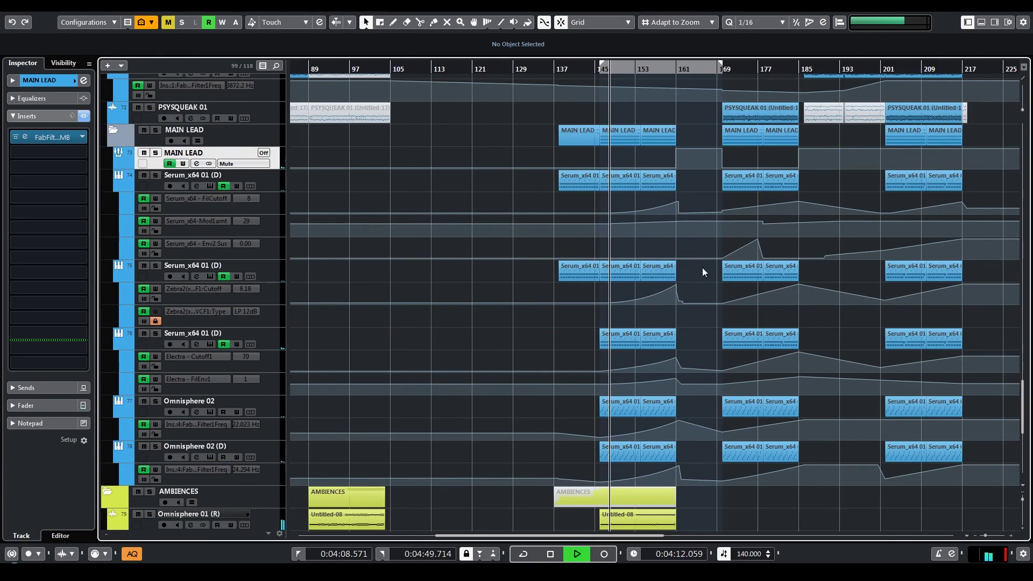
Step: Set the right locator to bar 185 and enable cycle playback from bar 146
{"action": "left_click_drag", "start_coordinate": [702, 267], "coordinate": [569, 215]}
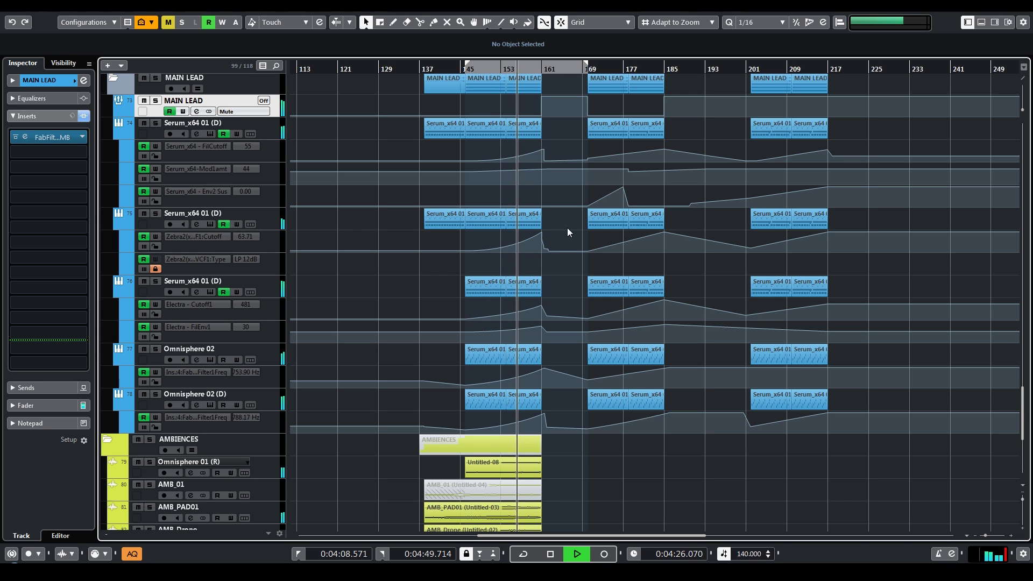
{"action": "left_click", "coordinate": [664, 66], "text": "alt"}
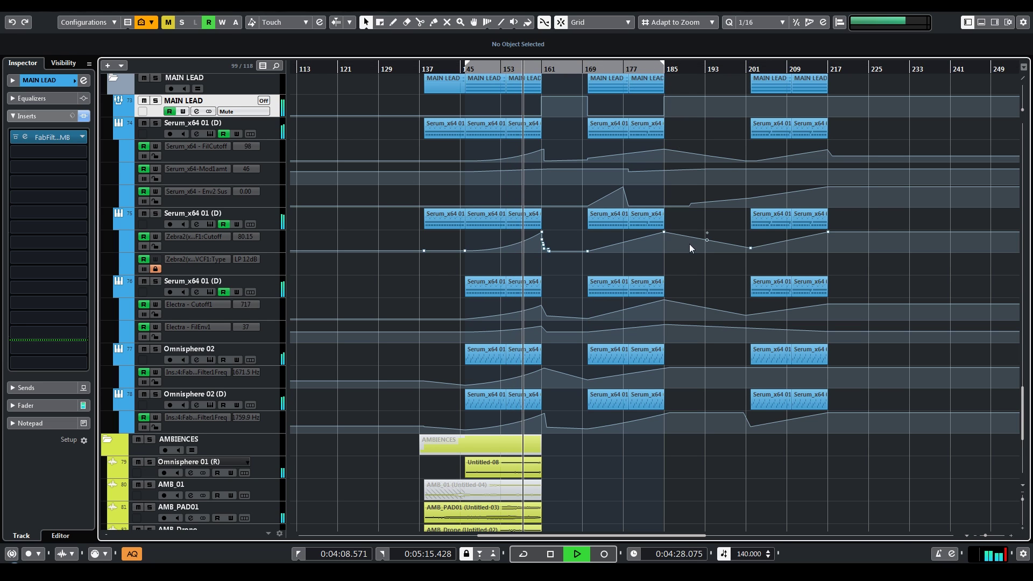
{"action": "key", "text": "KP_Divide"}
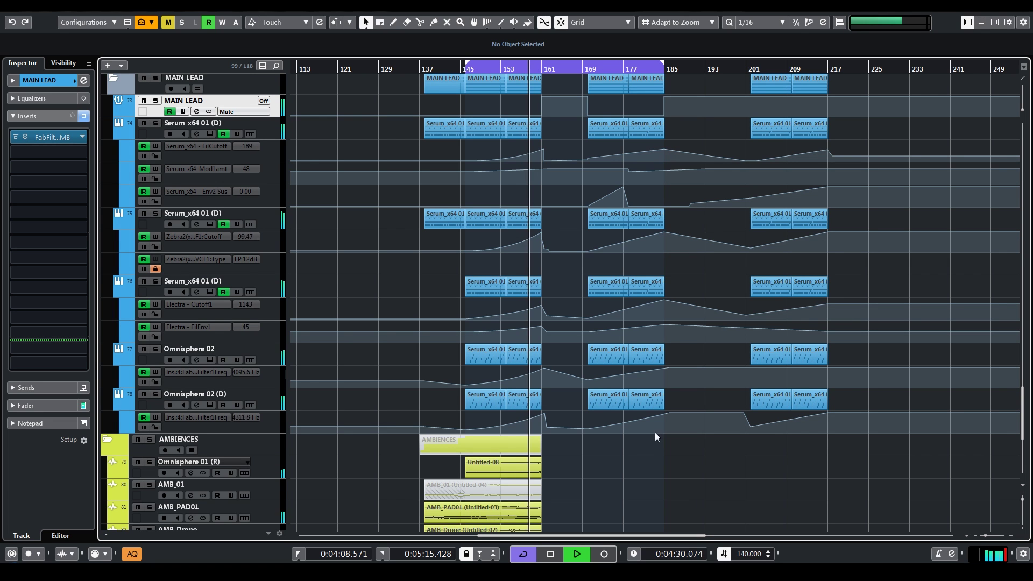
Step: Follow the main lead layers and their automation through the muted section during playback, and extend the cycle end to bar 202
{"action": "scroll", "coordinate": [650, 438], "scroll_direction": "up", "scroll_amount": 5}
{"action": "scroll", "coordinate": [595, 361], "scroll_direction": "down", "scroll_amount": 5}
{"action": "scroll", "coordinate": [579, 330], "scroll_direction": "right", "scroll_amount": 4}
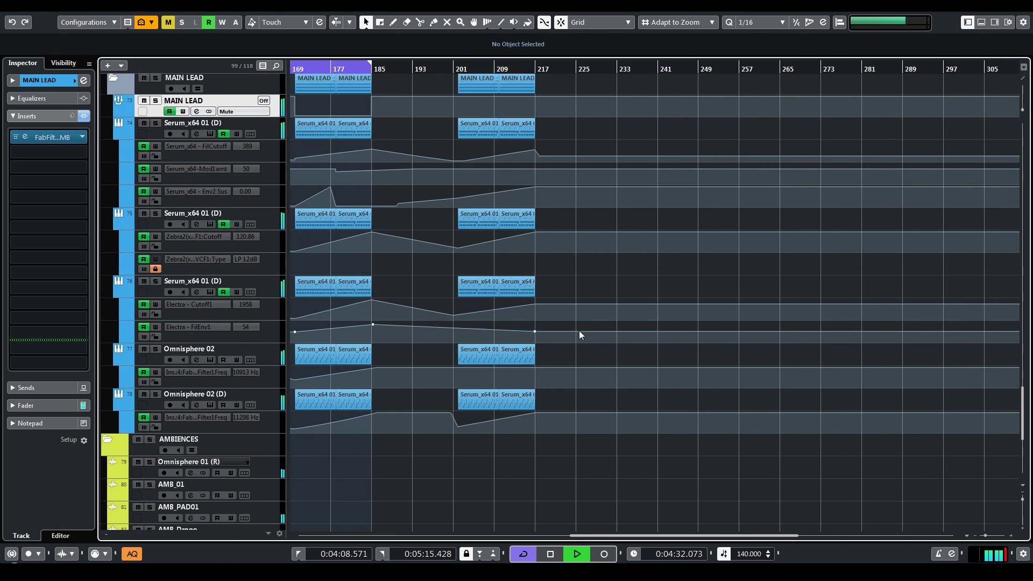
{"action": "scroll", "coordinate": [619, 207], "scroll_direction": "up", "scroll_amount": 7}
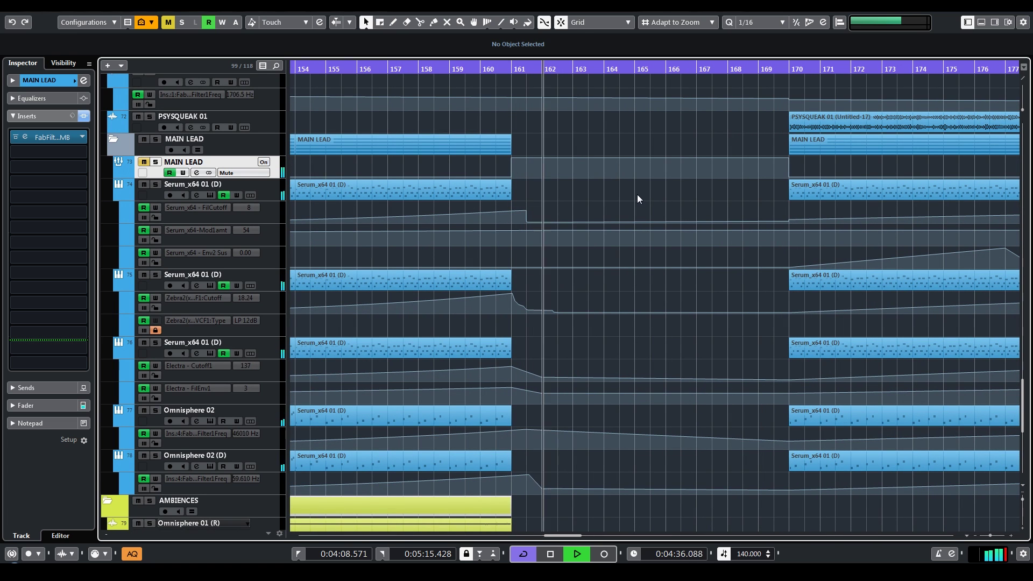
{"action": "scroll", "coordinate": [637, 194], "scroll_direction": "down", "scroll_amount": 3}
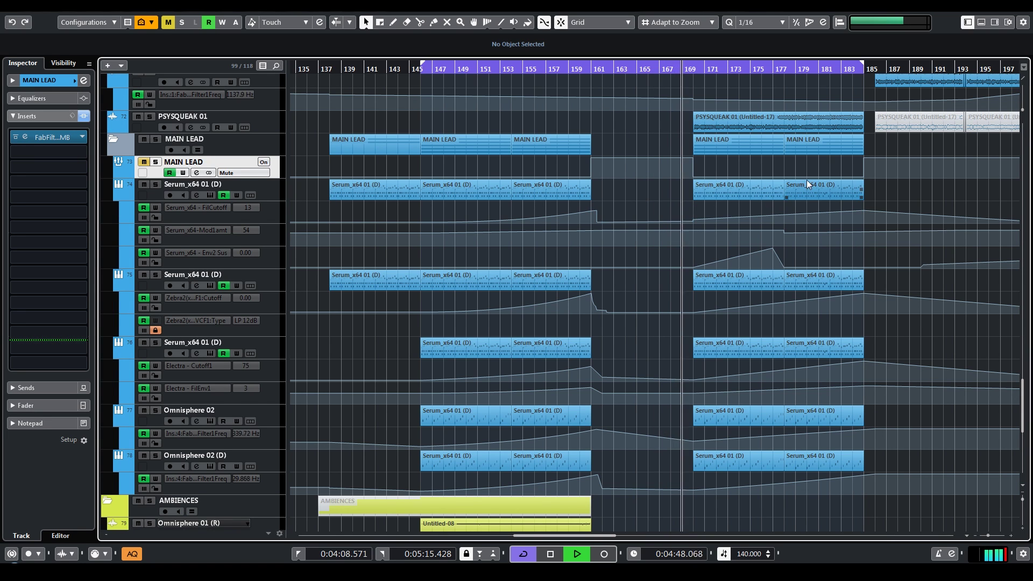
{"action": "left_click_drag", "start_coordinate": [806, 180], "coordinate": [567, 177]}
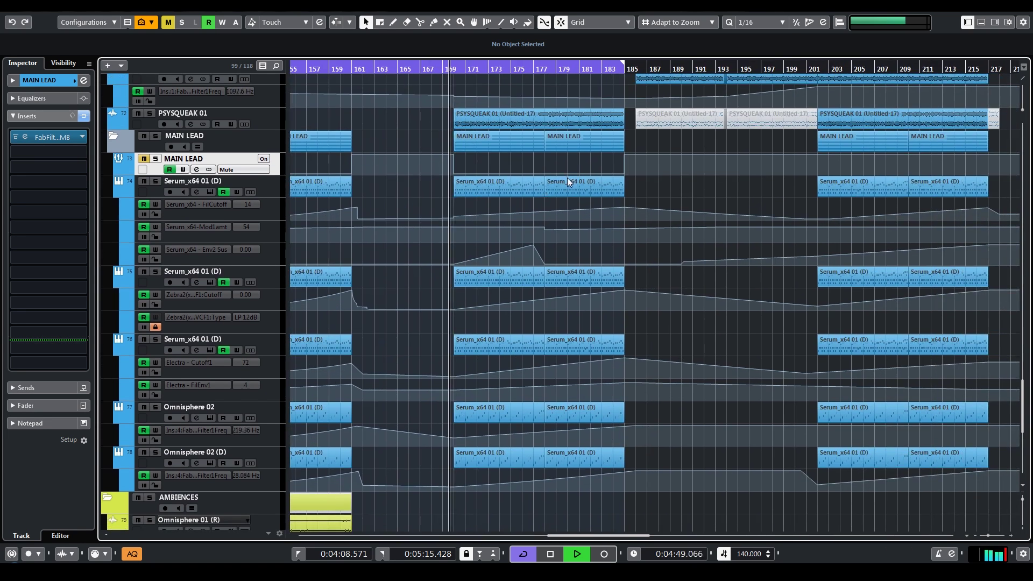
{"action": "left_click", "coordinate": [817, 71], "text": "alt"}
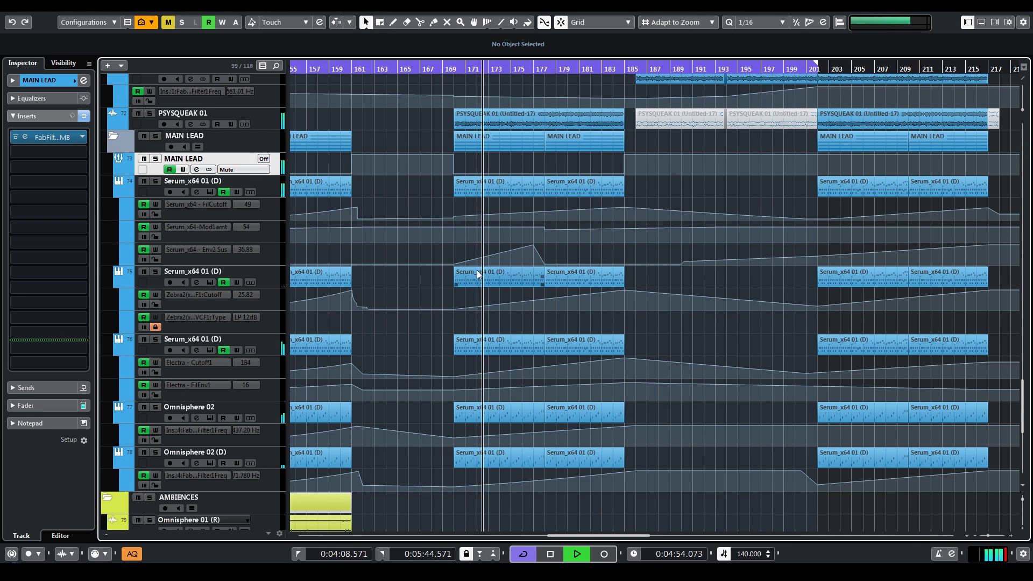
Step: Reshape the first Serum layer's Env2 Sus automation with points of 0.00 at 178.1.1.0 and 58.33 at 185.1.1.0
{"action": "left_click_drag", "start_coordinate": [533, 246], "coordinate": [545, 264]}
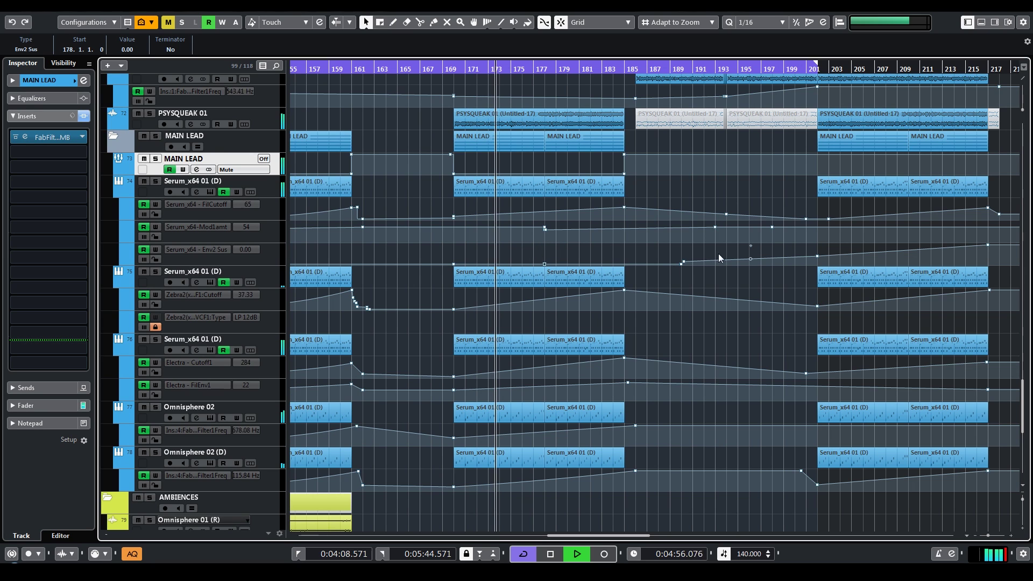
{"action": "left_click_drag", "start_coordinate": [628, 267], "coordinate": [625, 253]}
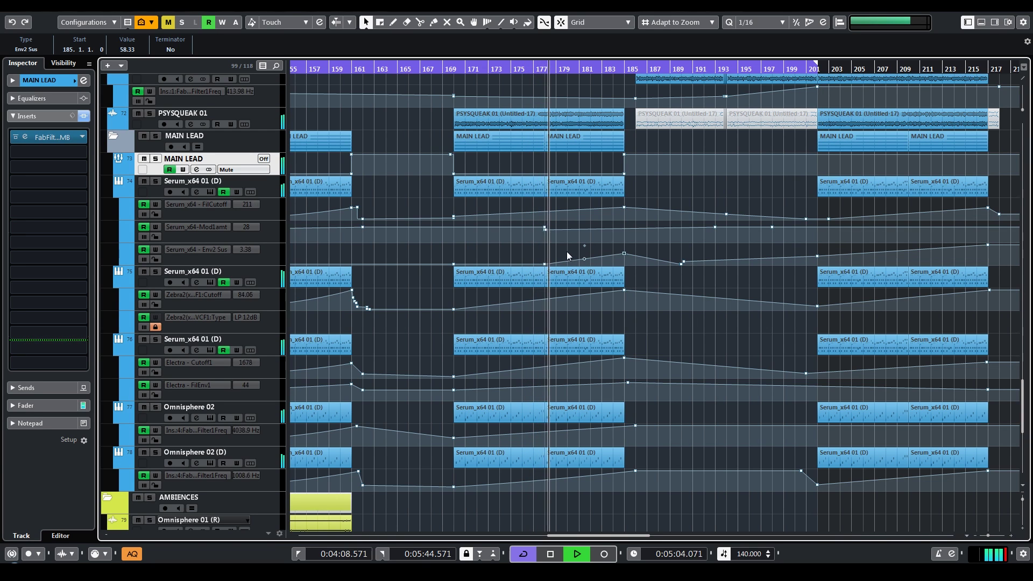
Step: Audition the revised lead automation in the full mix with the MAIN LEAD channel settings expanded in the Inspector, and stop playback
{"action": "key", "text": "g"}
{"action": "scroll", "coordinate": [586, 244], "scroll_direction": "up", "scroll_amount": 2}
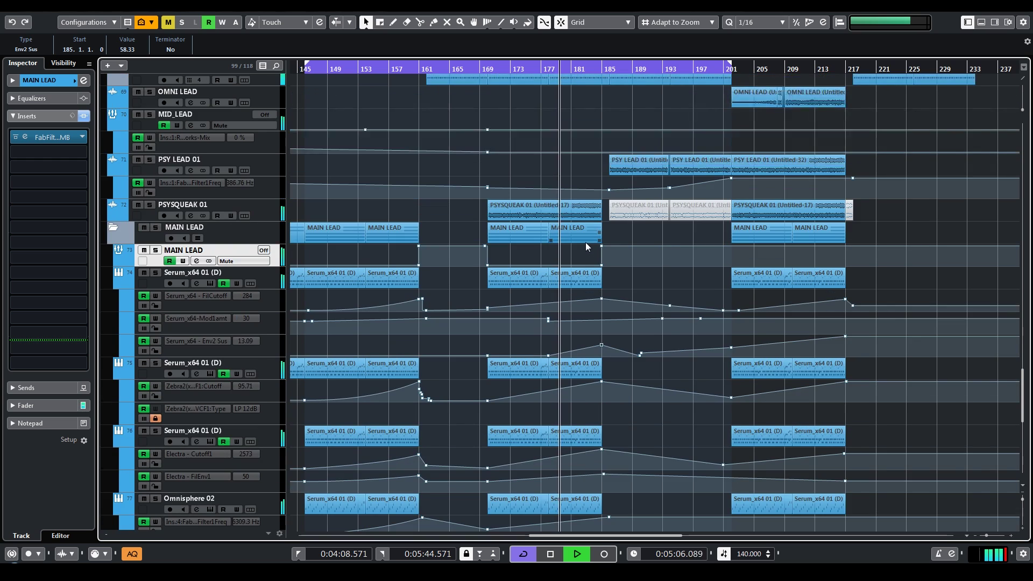
{"action": "scroll", "coordinate": [586, 242], "scroll_direction": "down", "scroll_amount": 2}
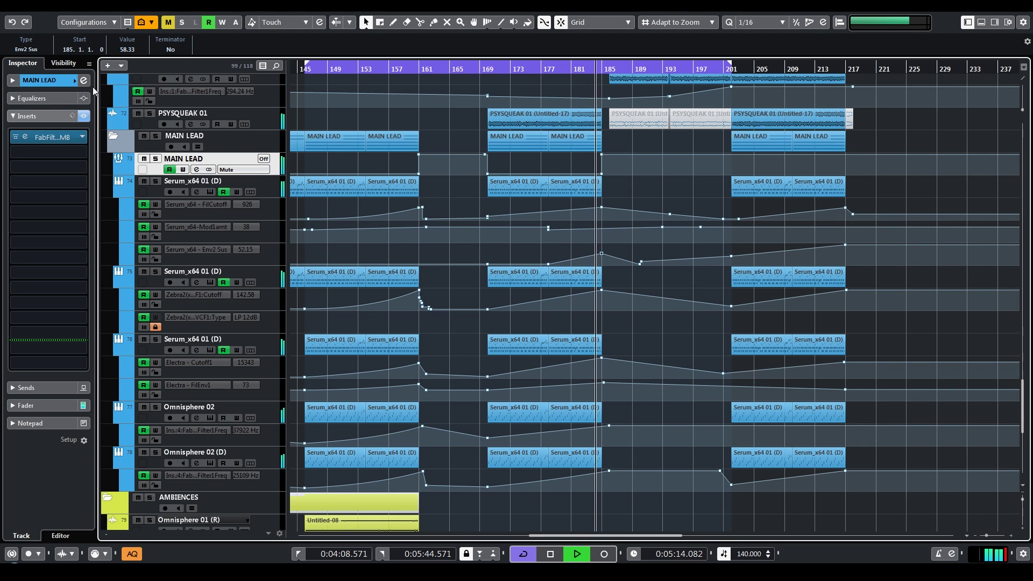
{"action": "left_click", "coordinate": [59, 80]}
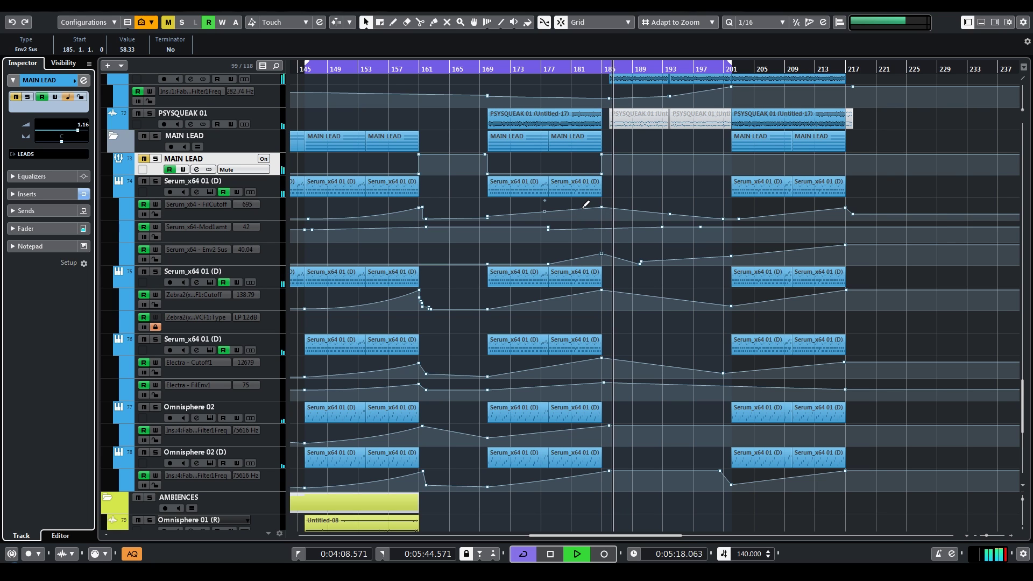
{"action": "key", "text": "space"}
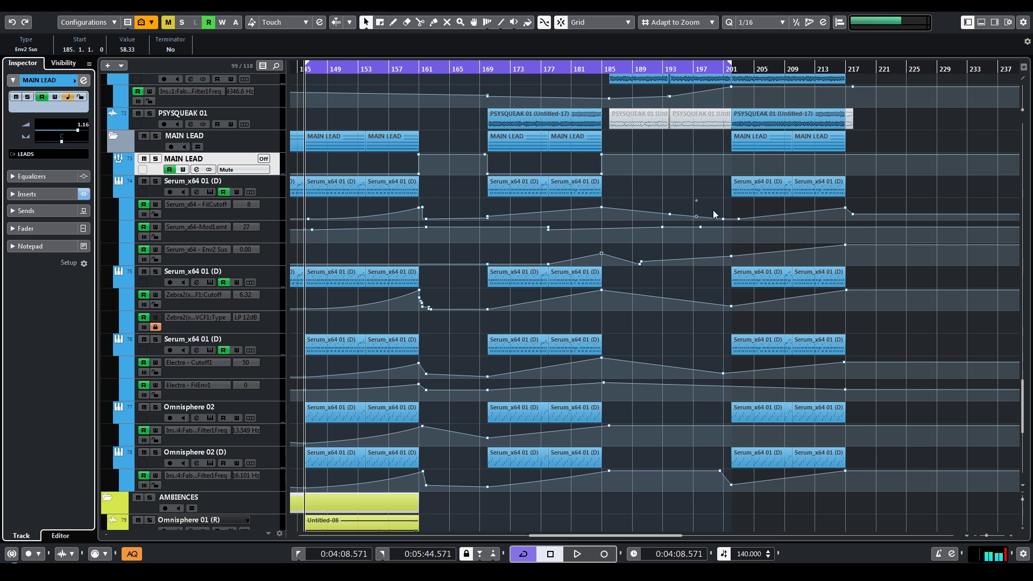
{"action": "scroll", "coordinate": [398, 254], "scroll_direction": "left", "scroll_amount": 3}
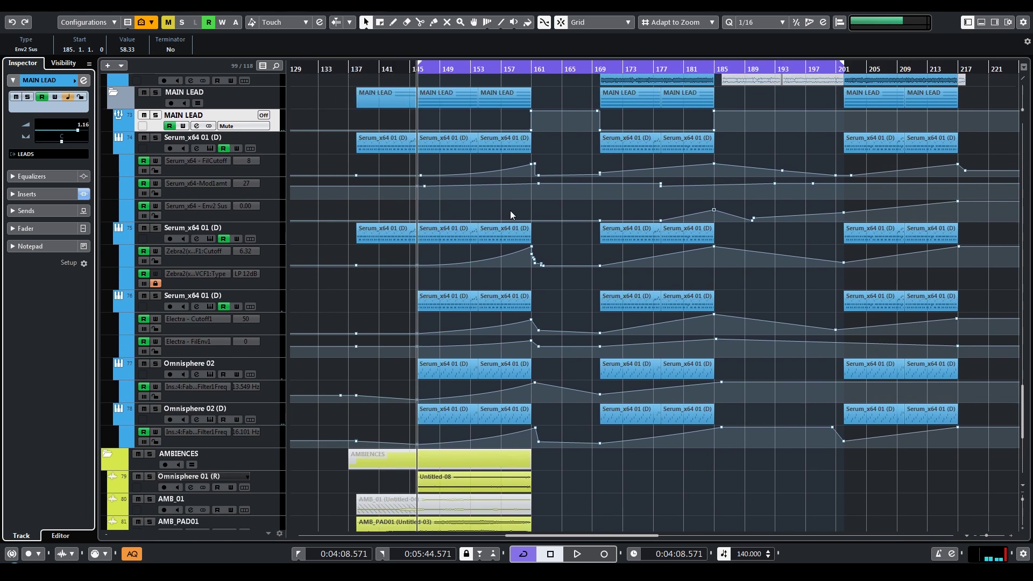